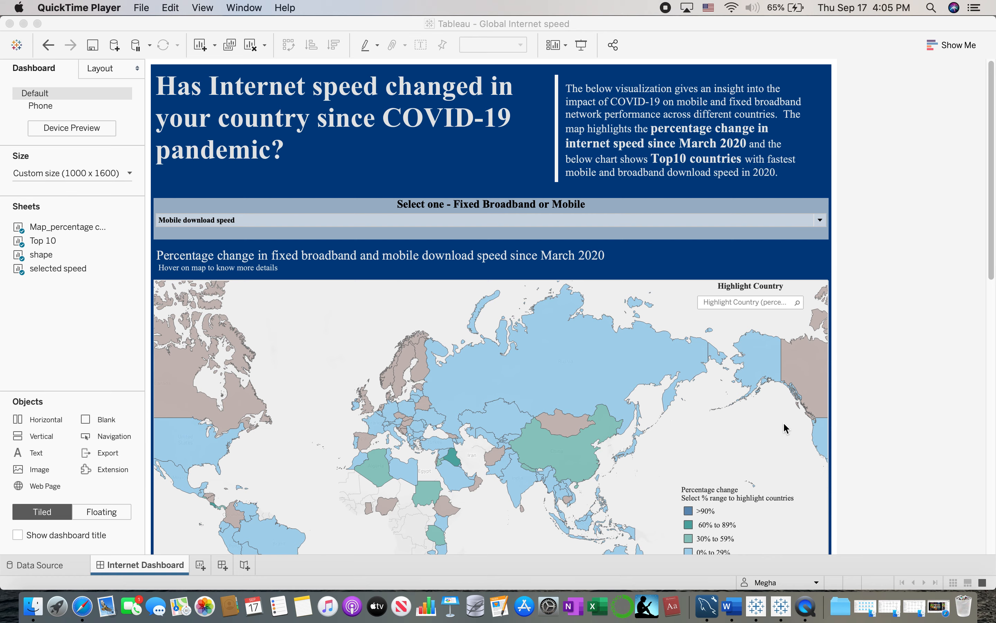
Look over the finished Internet speed dashboard, including the percentage change map and the Top 10 countries chart
{"action": "scroll", "coordinate": [786, 429], "scroll_direction": "down", "scroll_amount": 10}
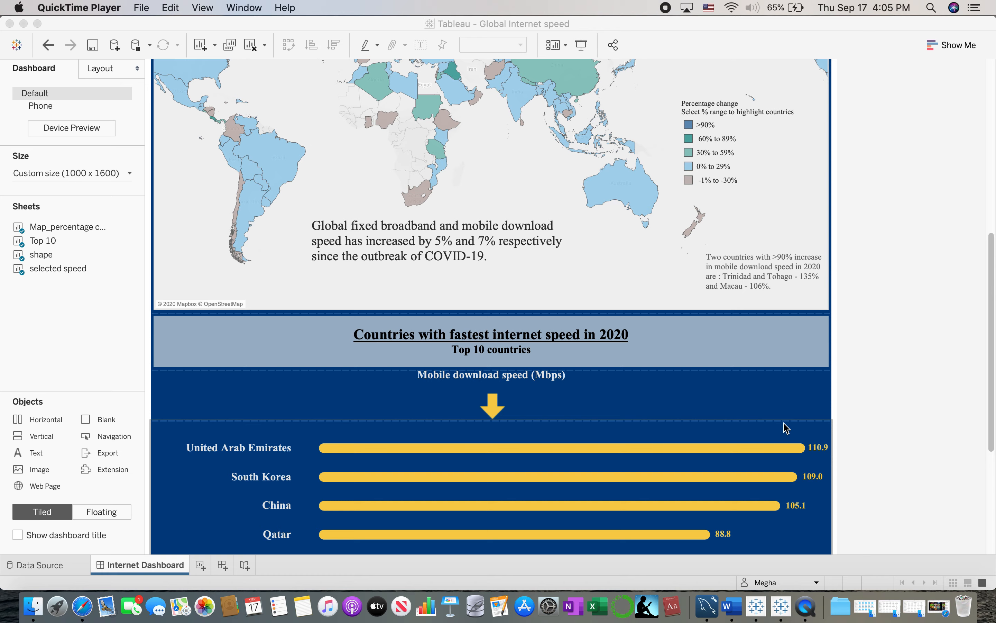
{"action": "scroll", "coordinate": [786, 428], "scroll_direction": "up", "scroll_amount": 5}
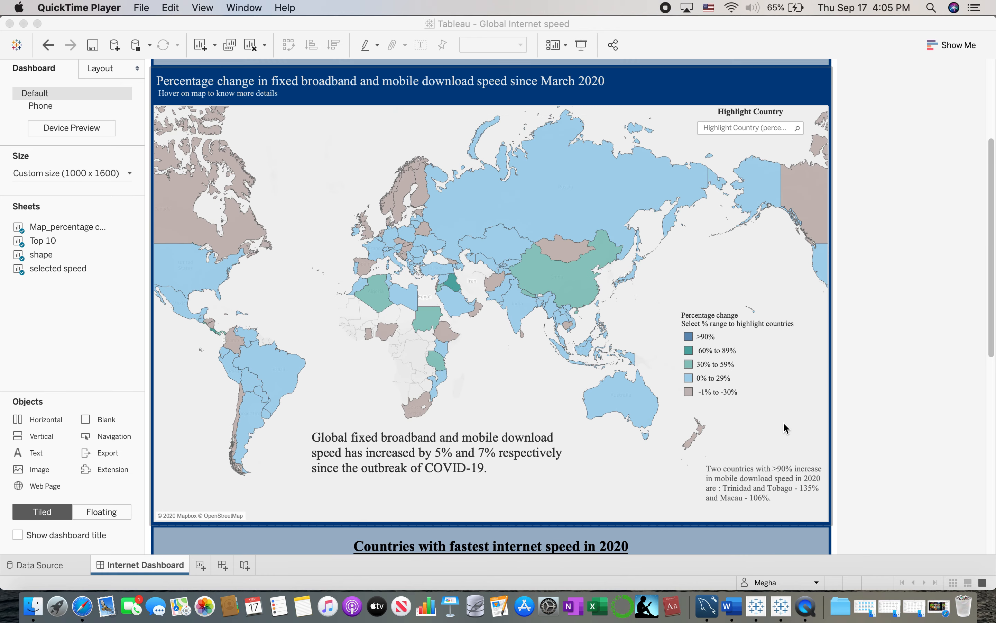
{"action": "scroll", "coordinate": [786, 428], "scroll_direction": "down", "scroll_amount": 11}
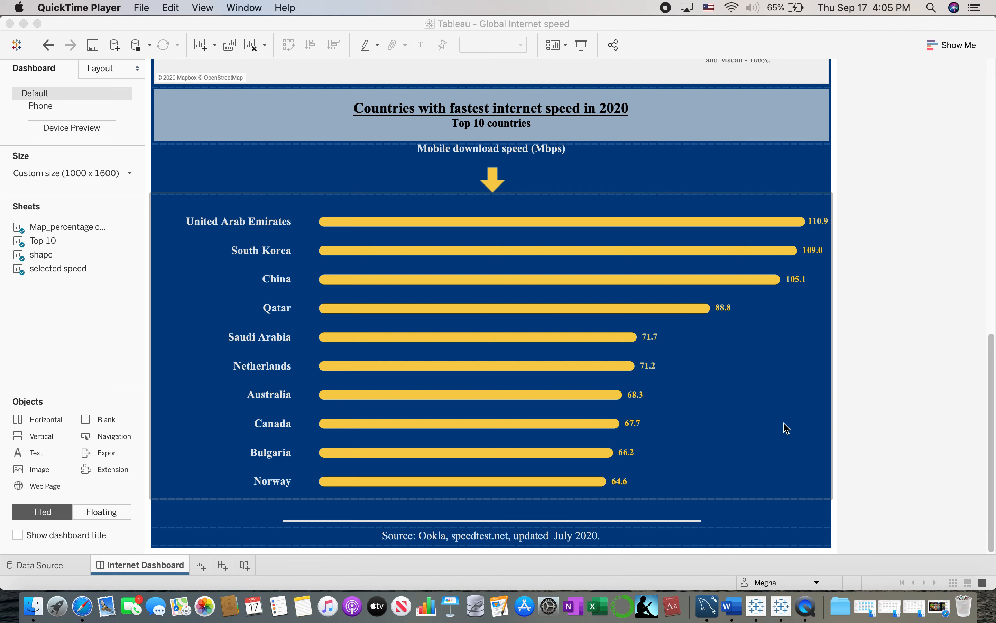
Switch to the Internet speed working workbook, review its data source fields and return to the empty Sheet 2
{"action": "key", "text": "super+Tab"}
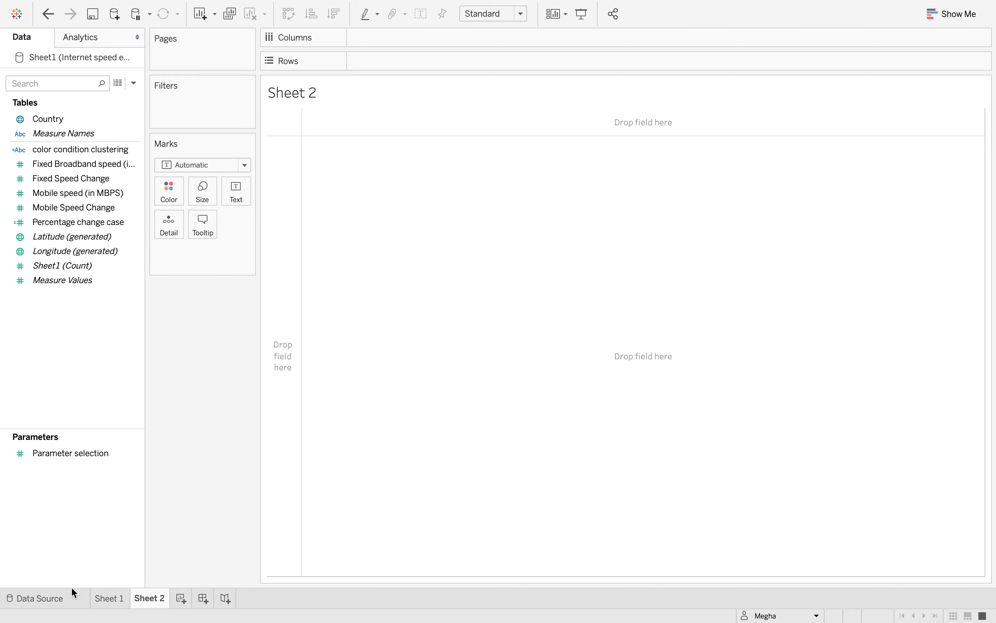
{"action": "left_click", "coordinate": [68, 602]}
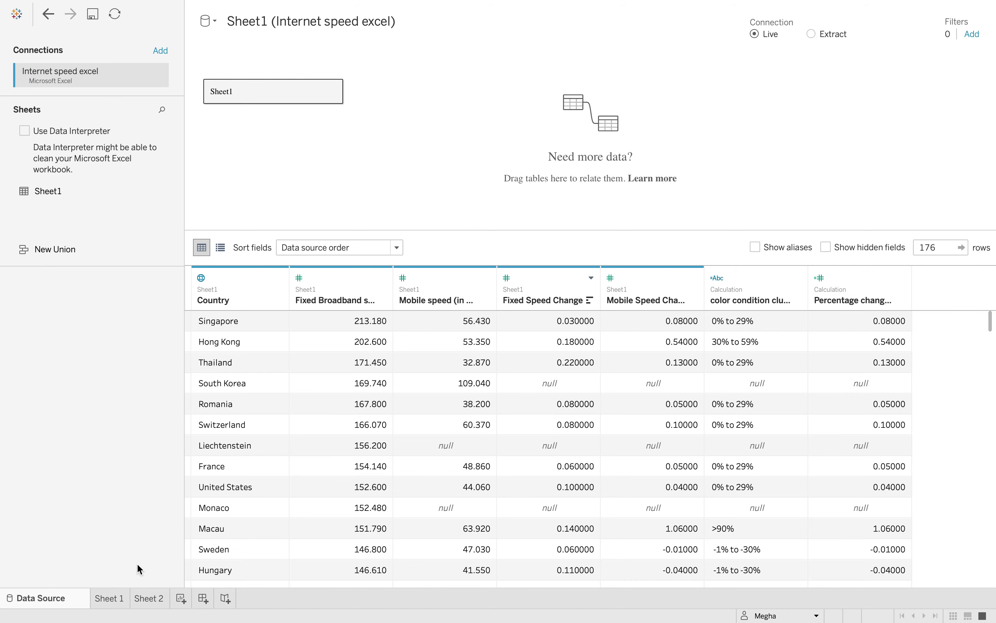
{"action": "left_click", "coordinate": [149, 602]}
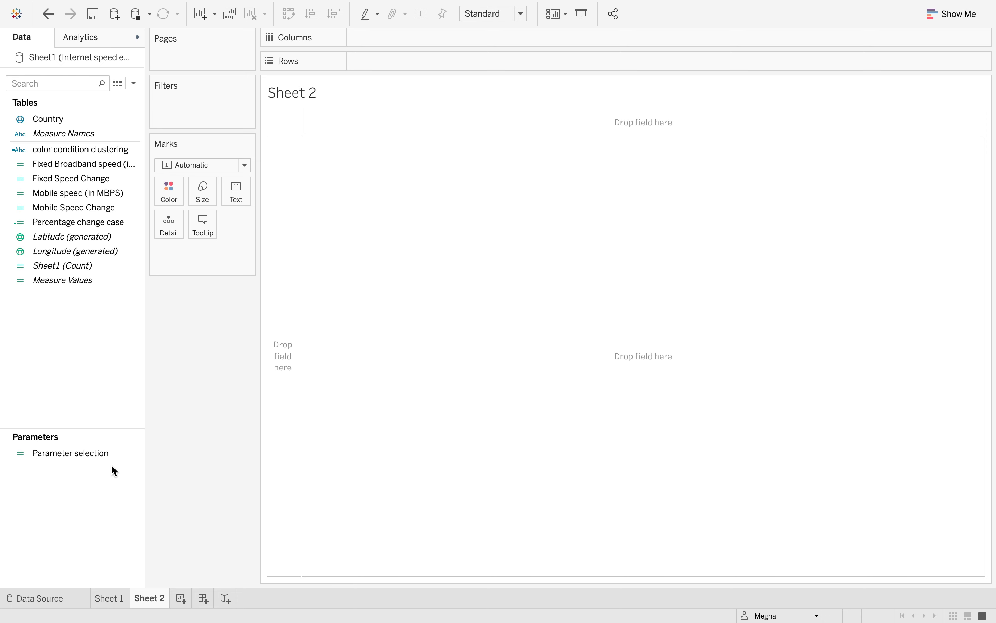
Start a new integer parameter named Parameter selection that takes its allowable values from a list
{"action": "right_click", "coordinate": [108, 489]}
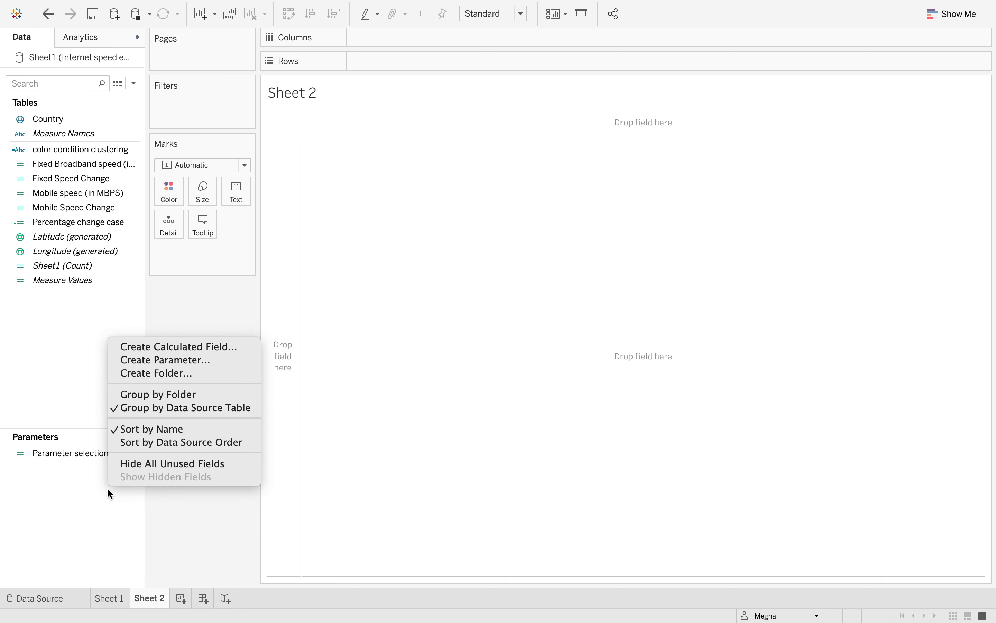
{"action": "left_click", "coordinate": [208, 359]}
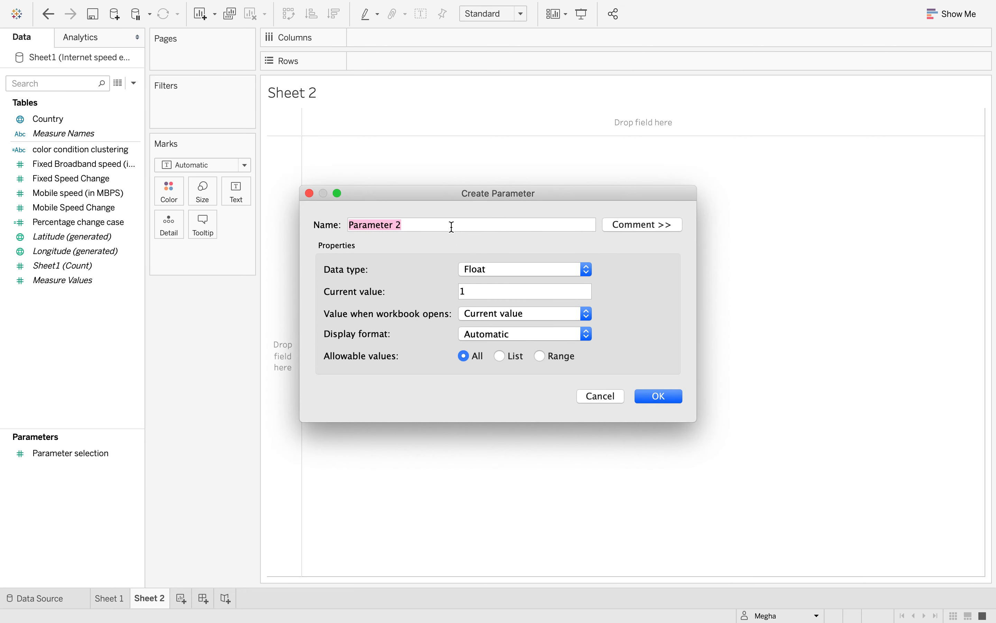
{"action": "type", "text": "Paramter"}
{"action": "key", "text": "BackSpace"}
{"action": "key", "text": "BackSpace"}
{"action": "key", "text": "BackSpace"}
{"action": "type", "text": "eter selec"}
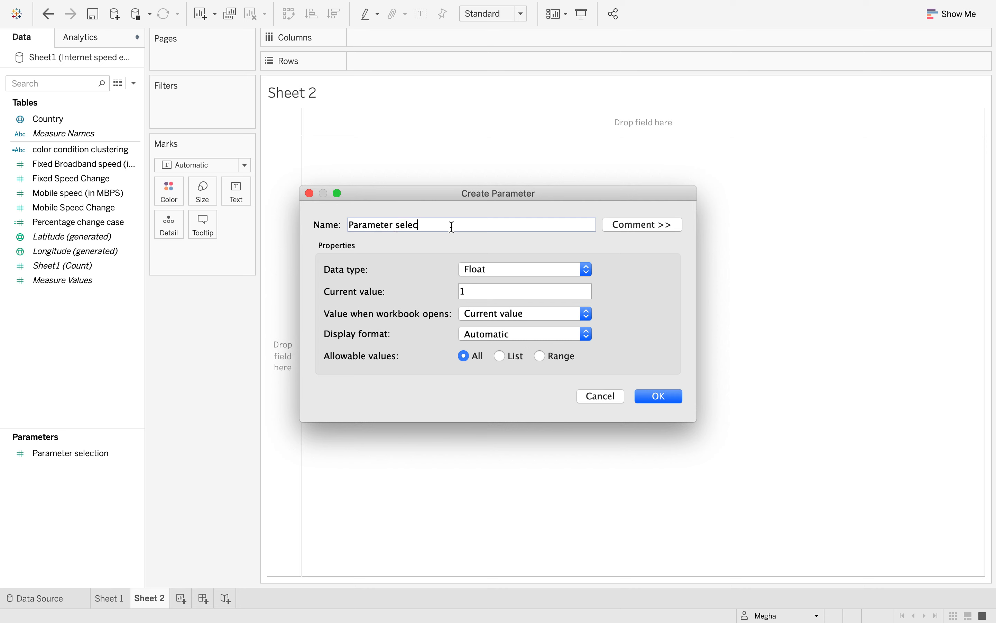
{"action": "type", "text": "tion"}
{"action": "left_click", "coordinate": [587, 269]}
{"action": "left_click", "coordinate": [556, 287]}
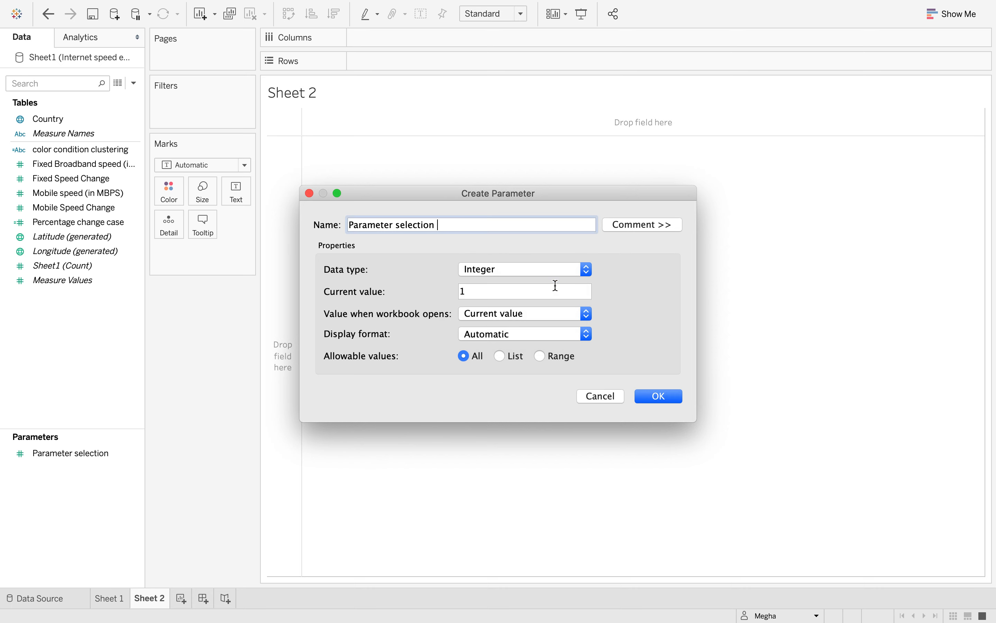
{"action": "left_click", "coordinate": [499, 357]}
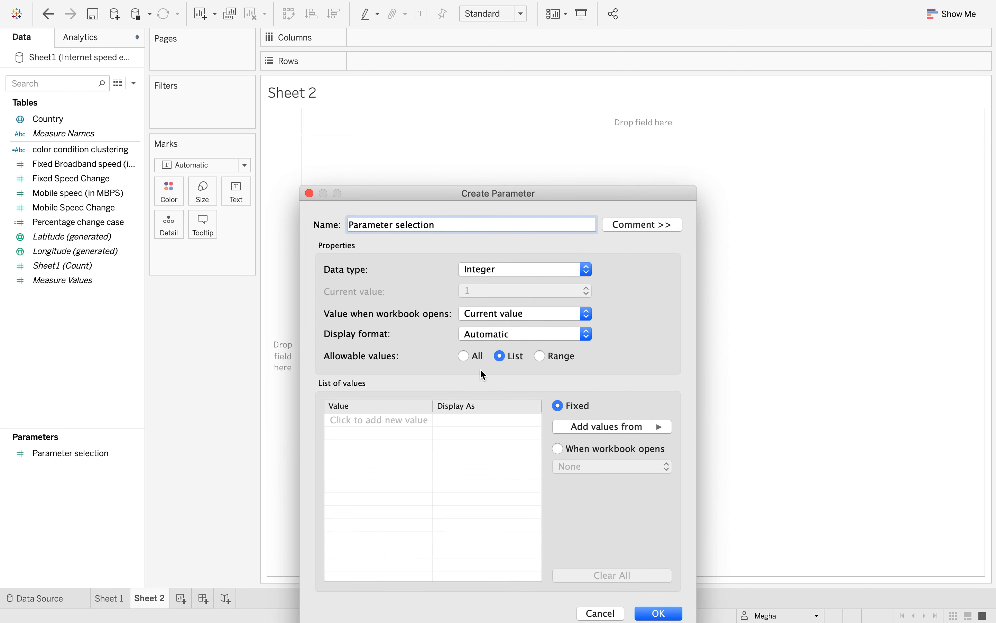
List value 1 displayed as Fixed Broadband speed and value 2 as Mobile speed, and discard the new parameter
{"action": "left_click", "coordinate": [389, 419]}
{"action": "type", "text": "1"}
{"action": "key", "text": "Return"}
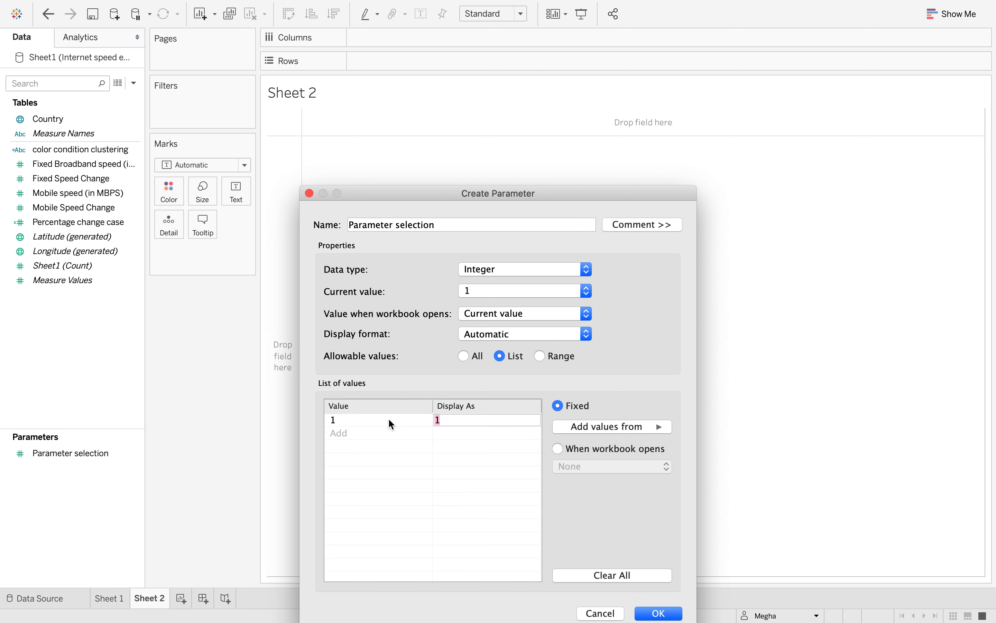
{"action": "type", "text": "Fixed Broadband speed"}
{"action": "left_click", "coordinate": [364, 431]}
{"action": "type", "text": "2"}
{"action": "key", "text": "Tab"}
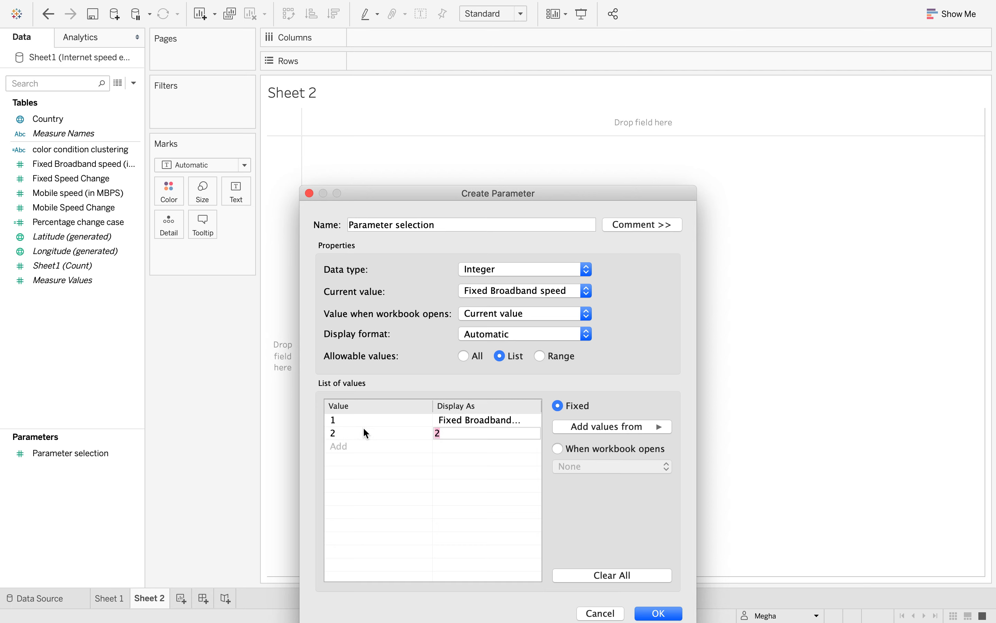
{"action": "type", "text": "Mobile speed"}
{"action": "left_click", "coordinate": [441, 472]}
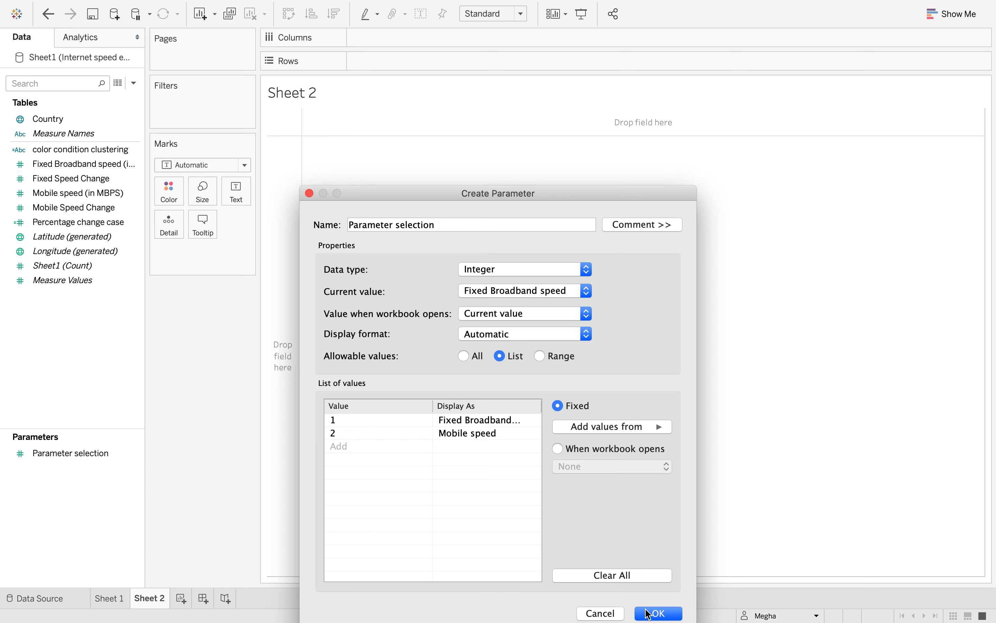
{"action": "left_click", "coordinate": [601, 614]}
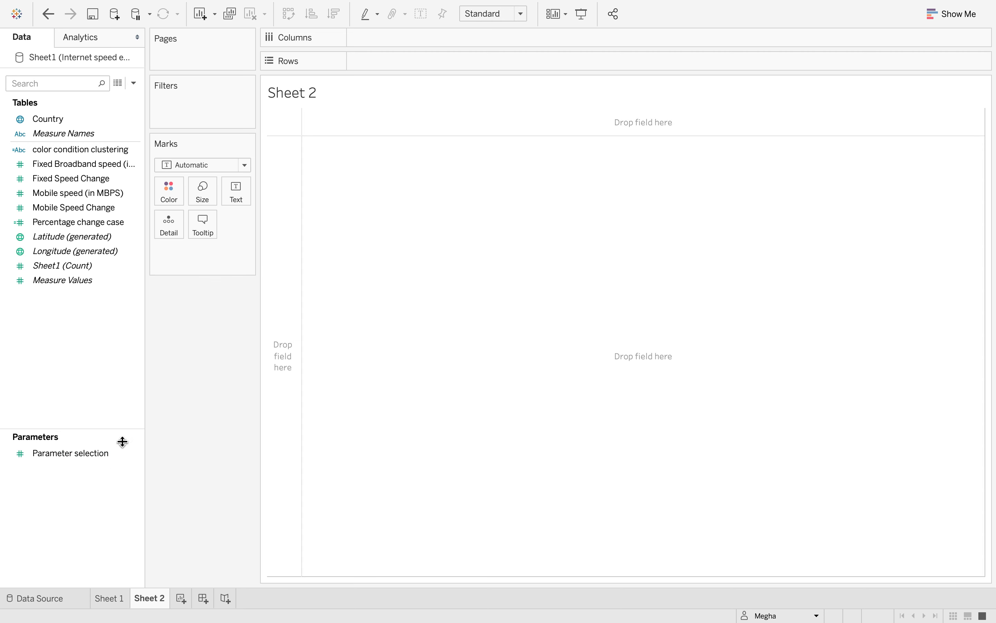
Show the existing Parameter selection control on the sheet and place it below the Marks card
{"action": "left_click", "coordinate": [139, 452]}
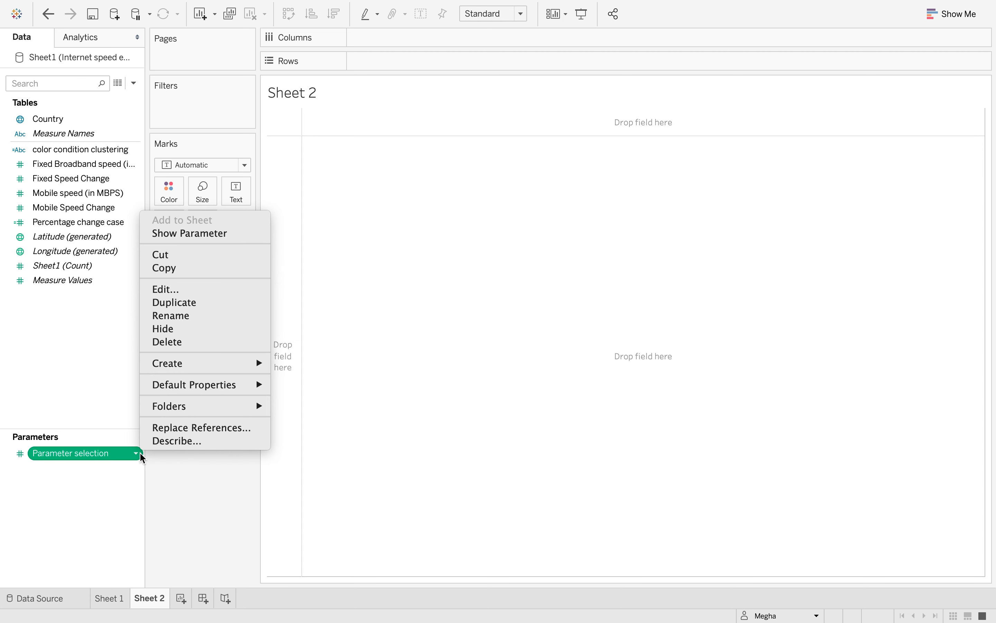
{"action": "left_click", "coordinate": [196, 233]}
{"action": "left_click_drag", "start_coordinate": [942, 86], "coordinate": [189, 299]}
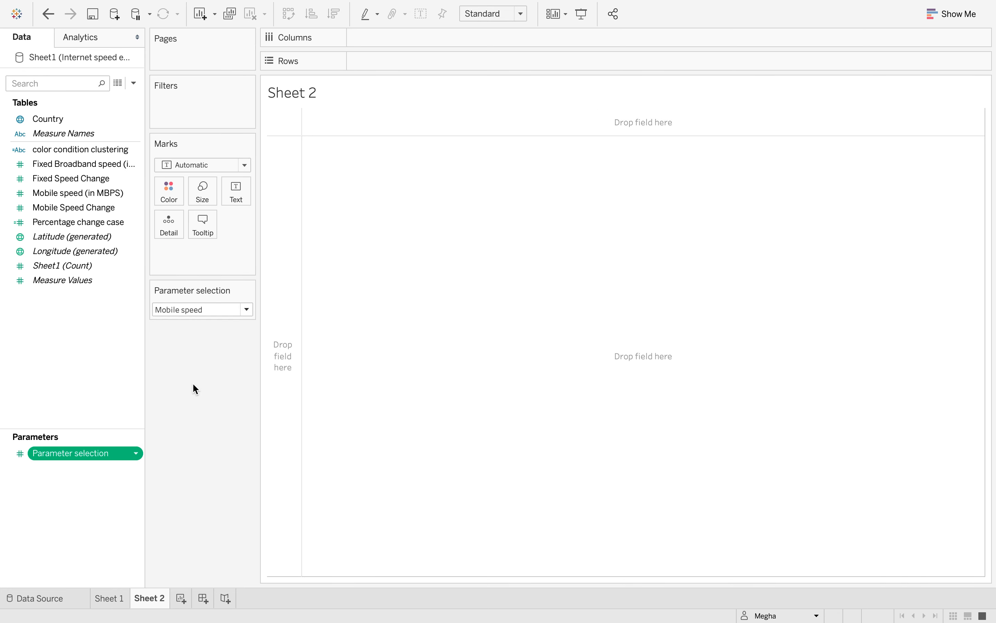
Create a calculated field named Select Metric whose formula begins with Case [Parameter selection]
{"action": "right_click", "coordinate": [89, 351]}
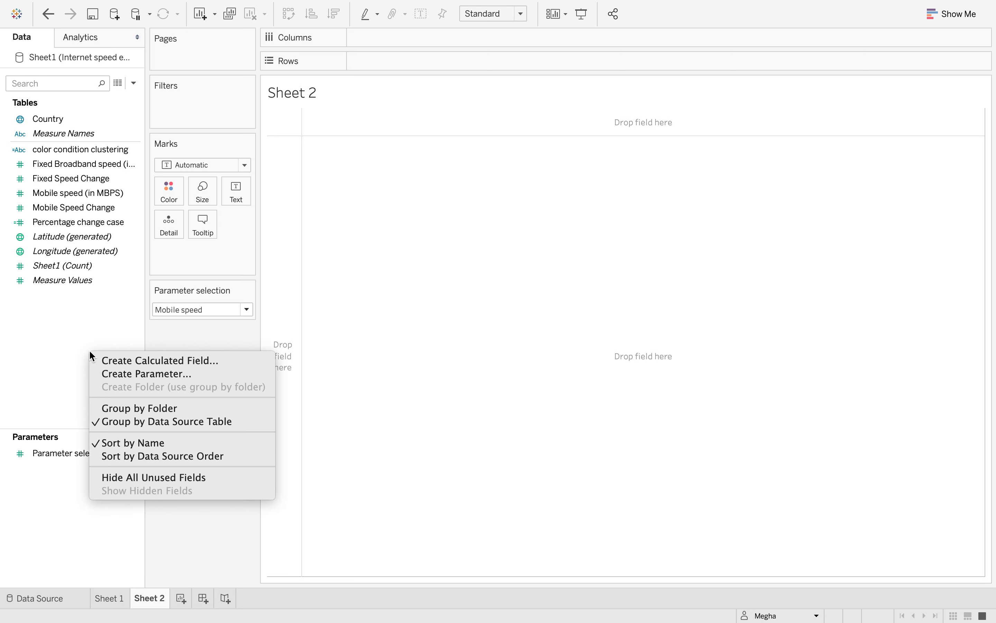
{"action": "left_click", "coordinate": [116, 363]}
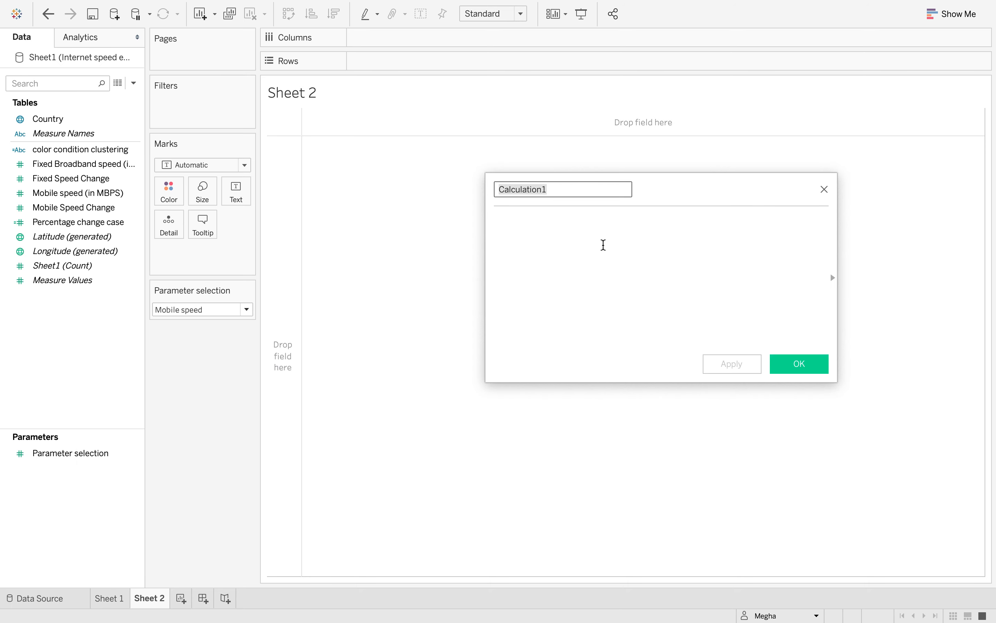
{"action": "type", "text": "Sele"}
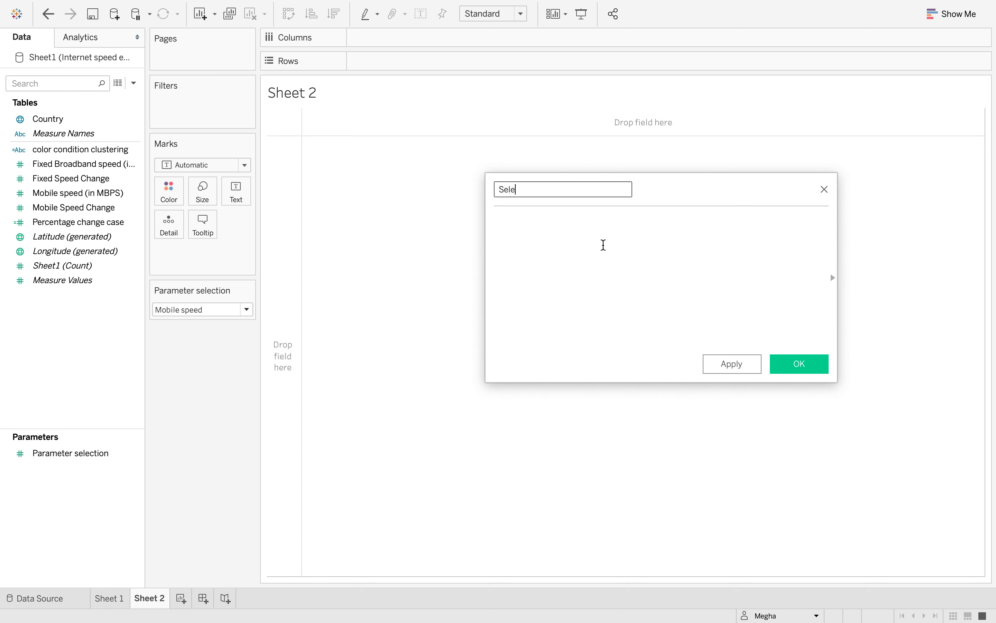
{"action": "type", "text": "ct Metric"}
{"action": "left_click", "coordinate": [590, 232]}
{"action": "type", "text": "Case"}
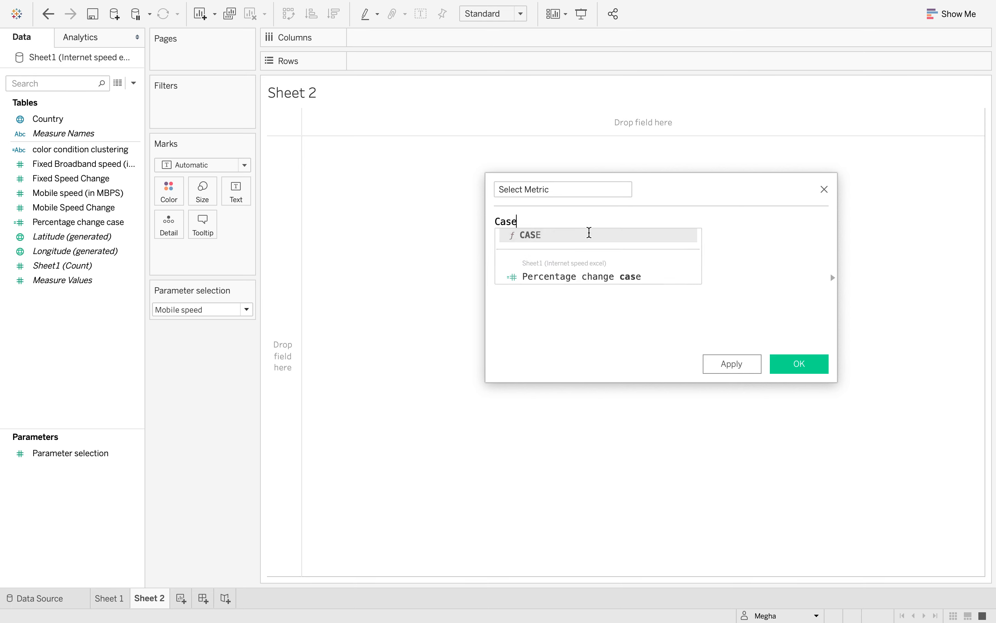
{"action": "key", "text": "Tab"}
{"action": "key", "text": "BackSpace"}
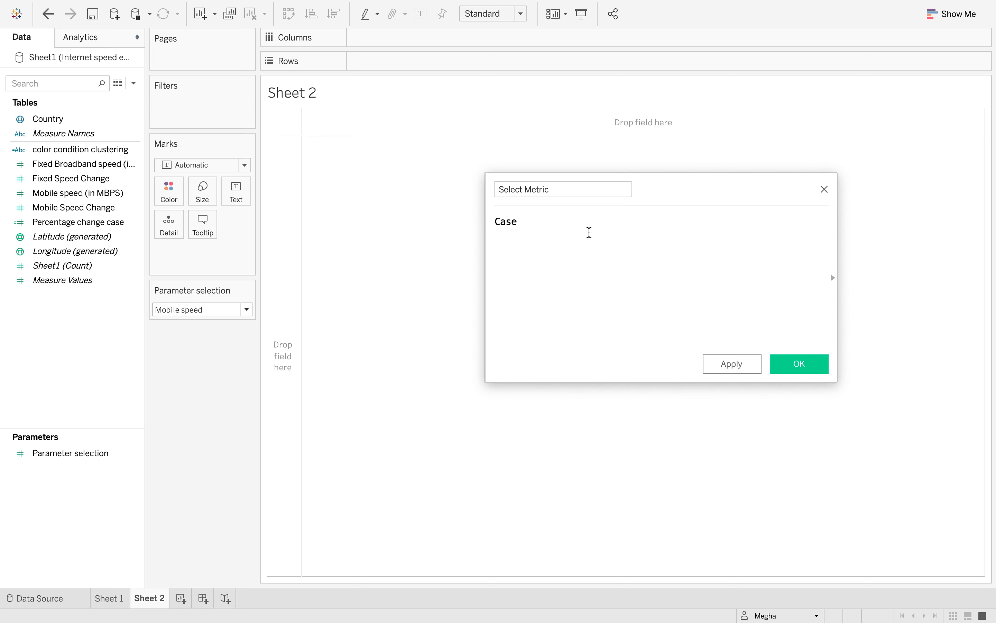
{"action": "type", "text": "Par"}
{"action": "left_click", "coordinate": [590, 234]}
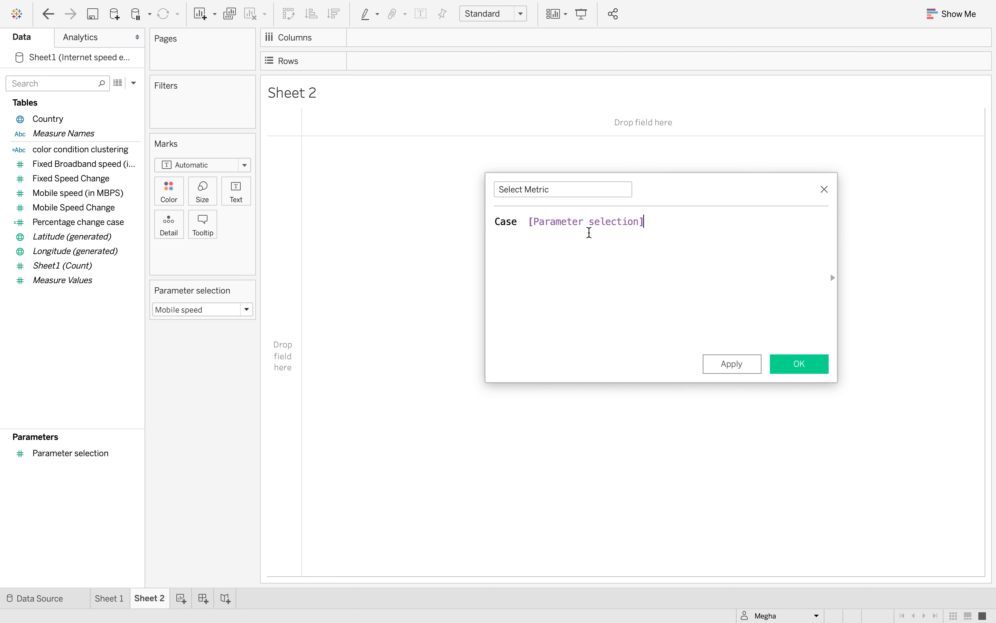
Add the first branch to the formula: WHEN 1 THEN SUM([Fixed Broadband speed (in MBPS)])
{"action": "key", "text": "Return"}
{"action": "type", "text": "W"}
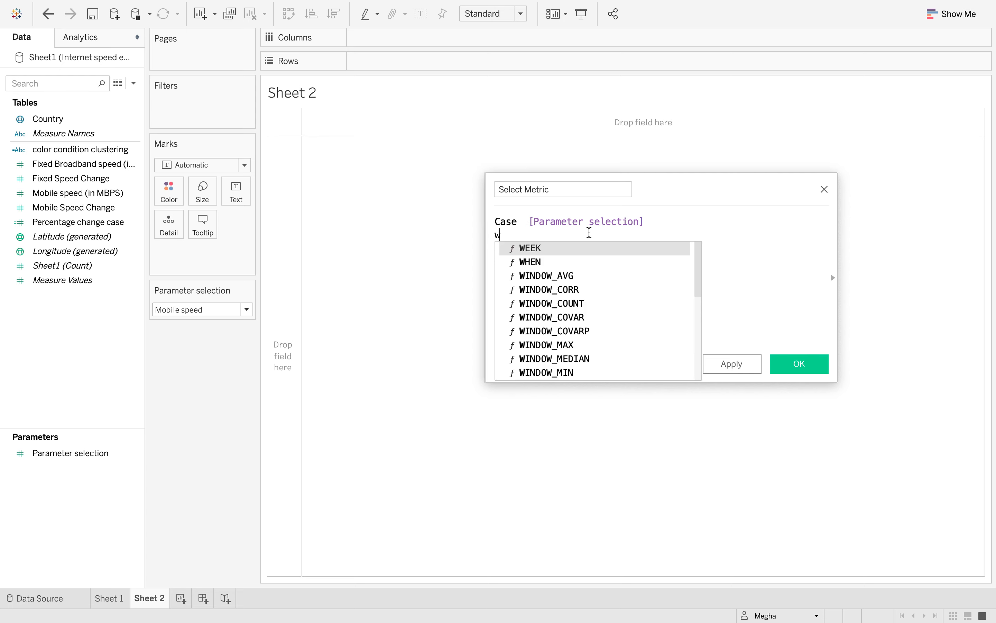
{"action": "type", "text": "HEN 1 t"}
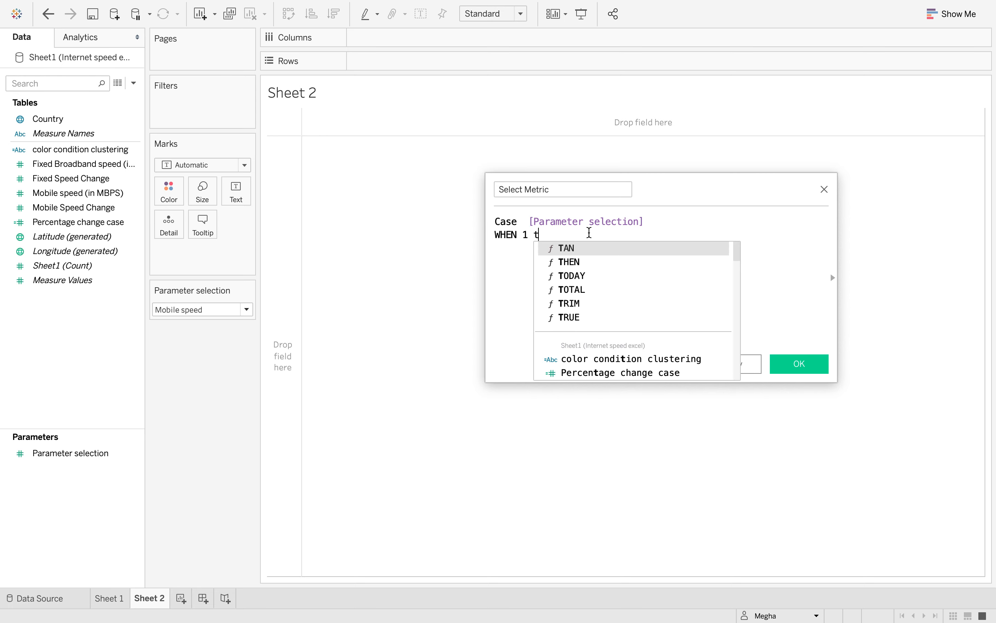
{"action": "type", "text": "h"}
{"action": "key", "text": "Return"}
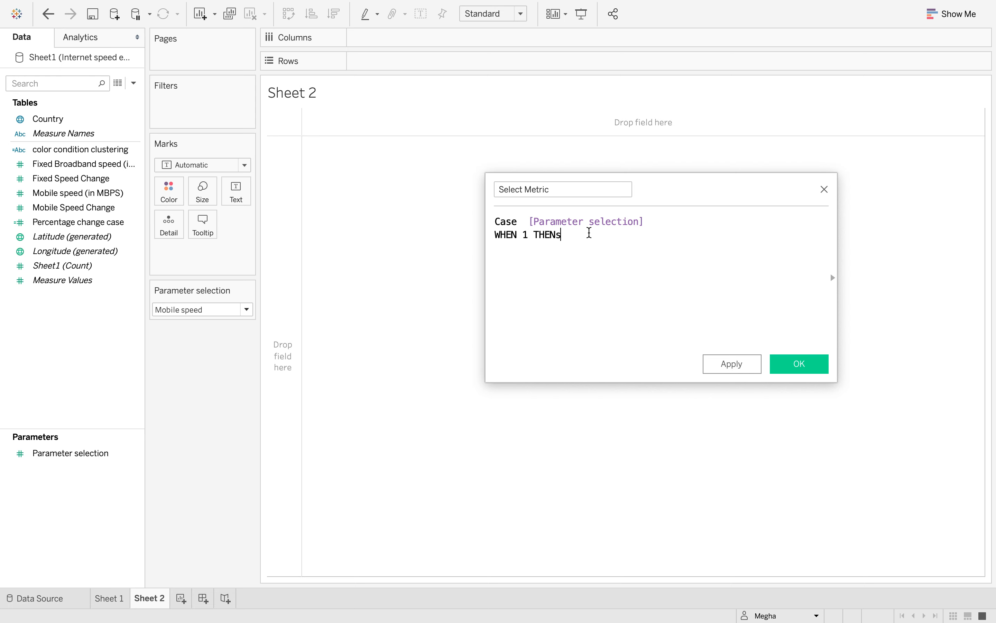
{"action": "type", "text": "s"}
{"action": "key", "text": "BackSpace"}
{"action": "type", "text": "su"}
{"action": "key", "text": "Return"}
{"action": "type", "text": "fi"}
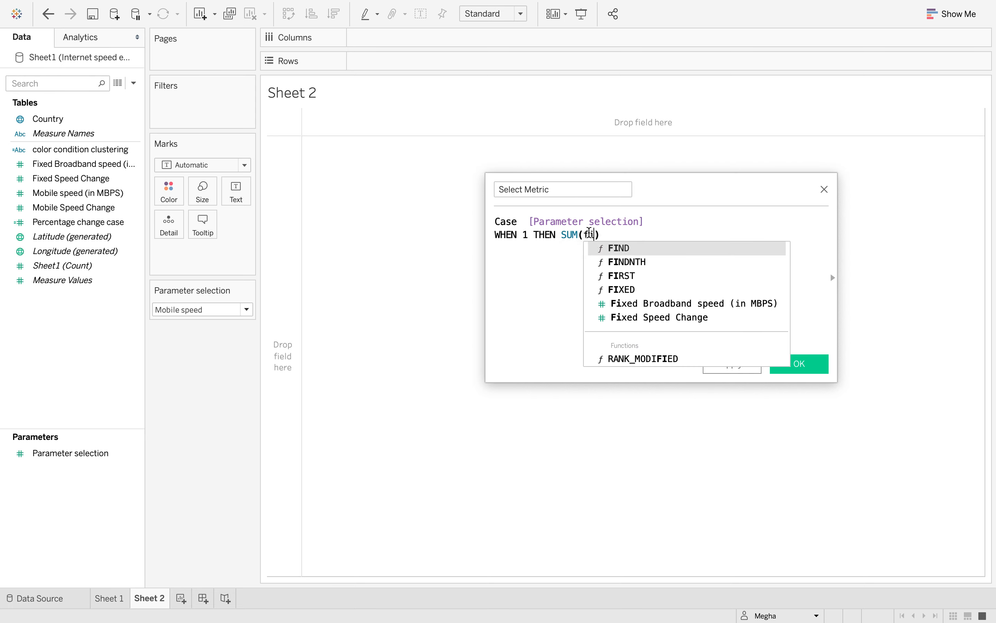
{"action": "key", "text": "Down"}
{"action": "key", "text": "Down"}
{"action": "key", "text": "Down"}
{"action": "key", "text": "Down"}
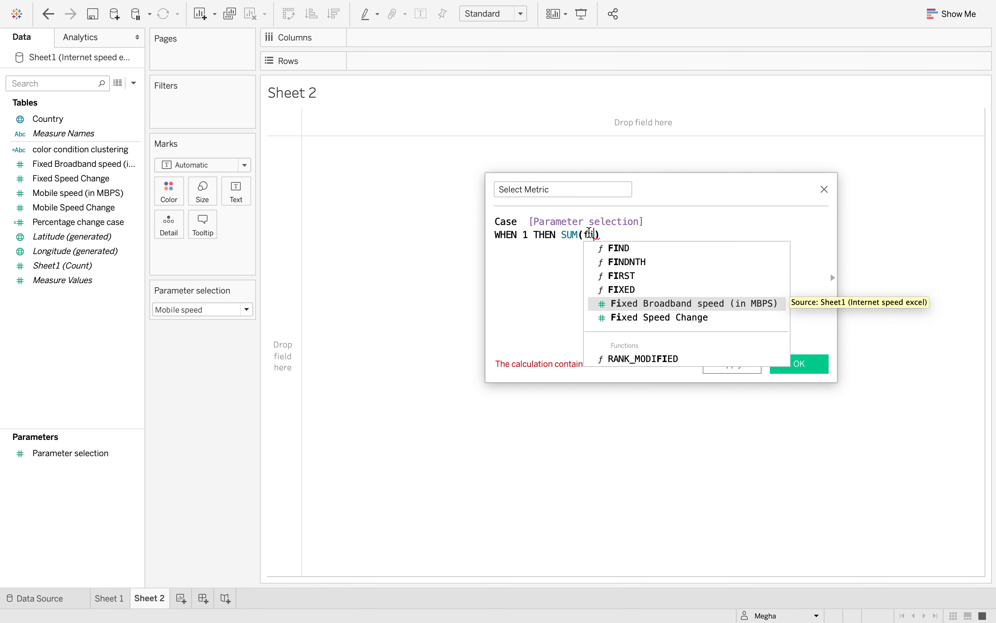
{"action": "key", "text": "Return"}
Begin the second branch of the Select Metric formula on a new line with WHEN 2 THEN
{"action": "key", "text": "Return"}
{"action": "type", "text": "WHEN"}
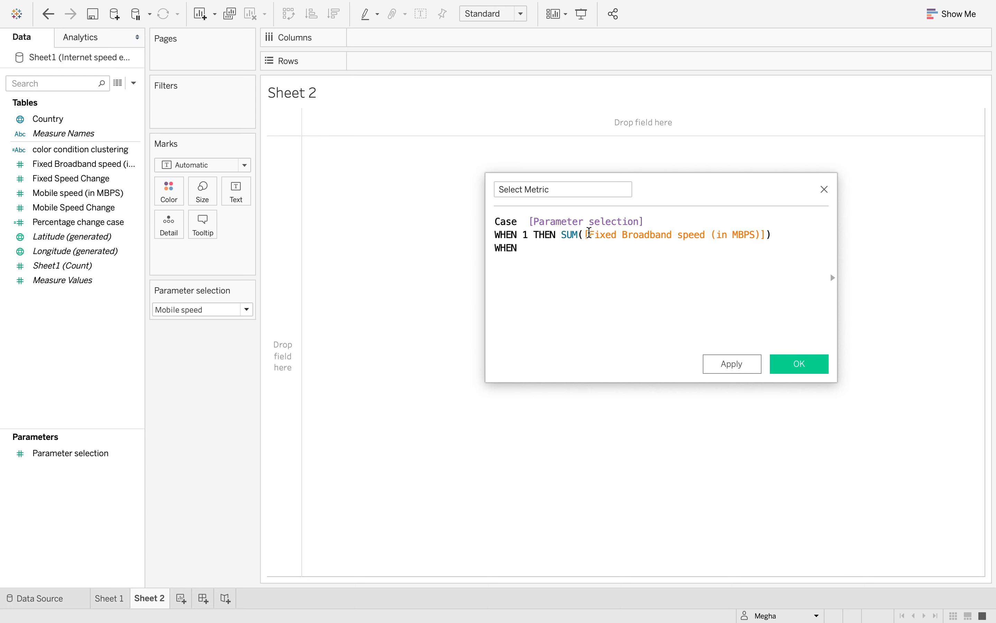
{"action": "type", "text": " 2 THEN S"}
{"action": "key", "text": "Return"}
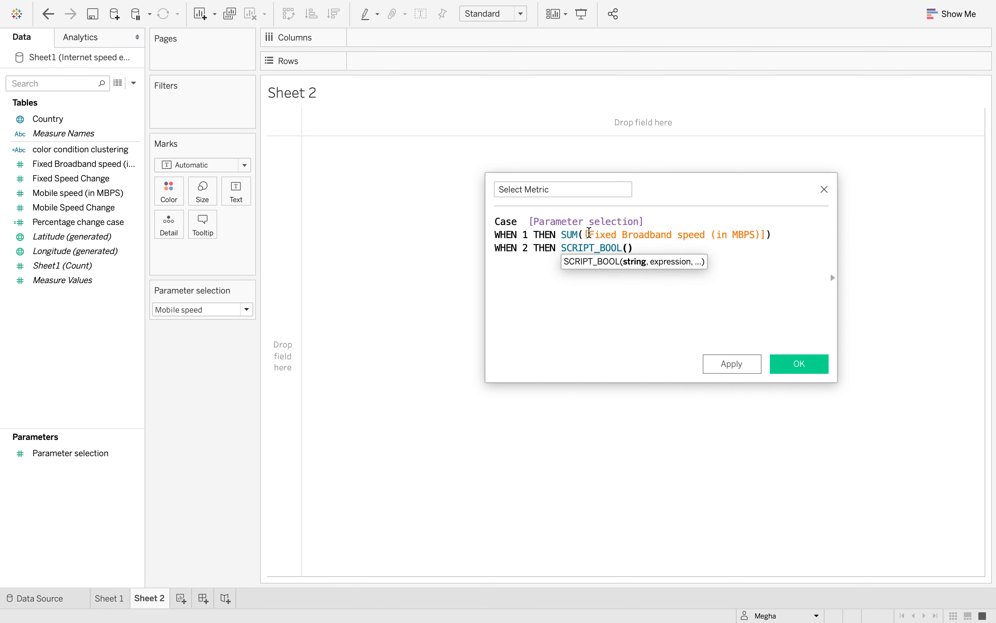
{"action": "key", "text": "BackSpace"}
{"action": "key", "text": "BackSpace"}
{"action": "key", "text": "BackSpace"}
{"action": "key", "text": "BackSpace"}
{"action": "key", "text": "BackSpace"}
{"action": "key", "text": "BackSpace"}
{"action": "key", "text": "BackSpace"}
{"action": "key", "text": "BackSpace"}
{"action": "key", "text": "BackSpace"}
{"action": "key", "text": "BackSpace"}
{"action": "key", "text": "BackSpace"}
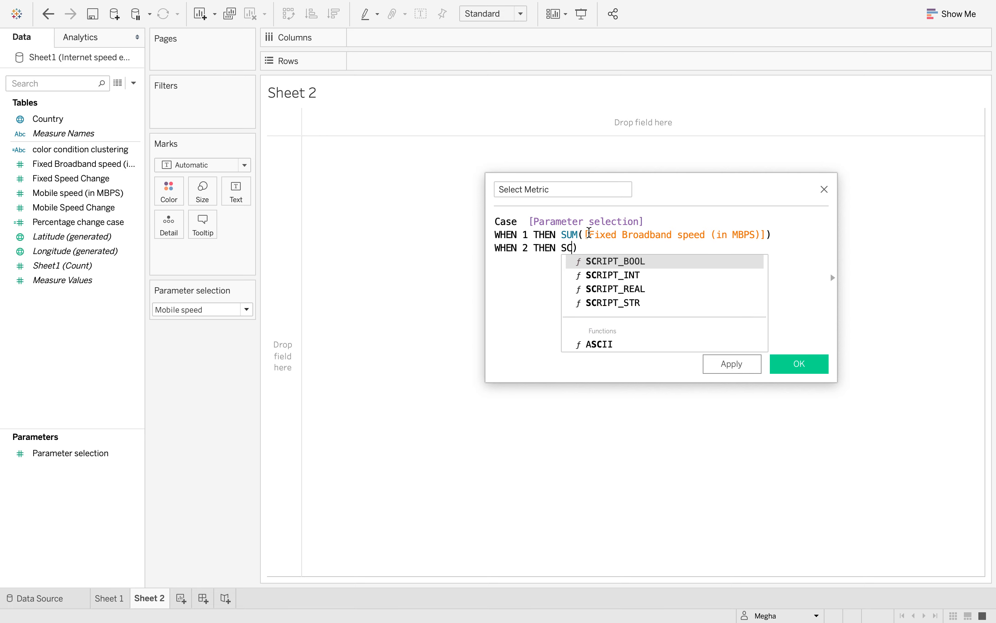
Complete the WHEN 2 branch with SUM([Mobile speed (in MBPS)]) and close the Case statement with END
{"action": "type", "text": "u"}
{"action": "key", "text": "Return"}
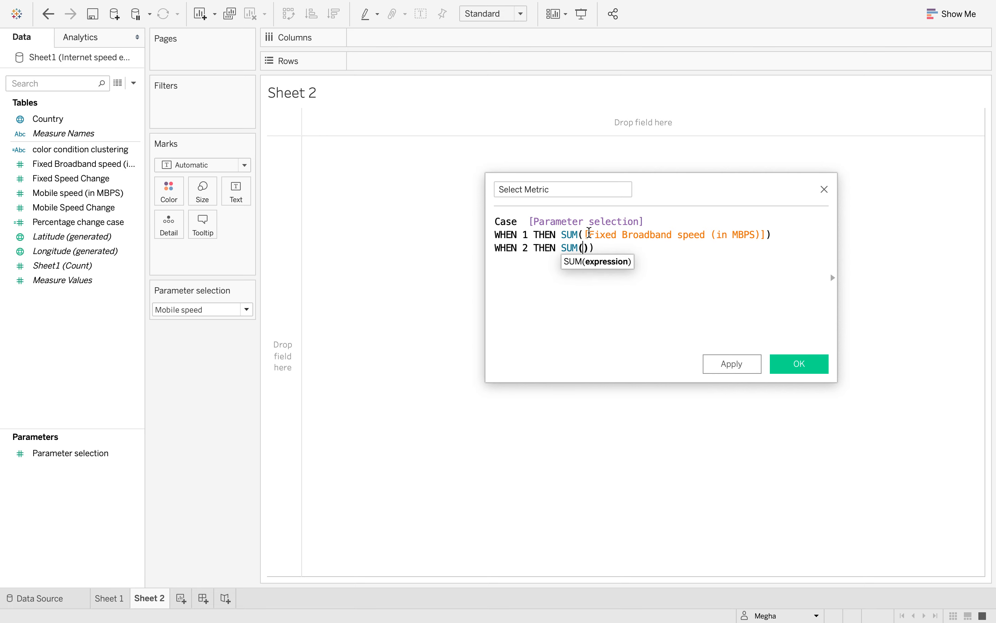
{"action": "type", "text": "m"}
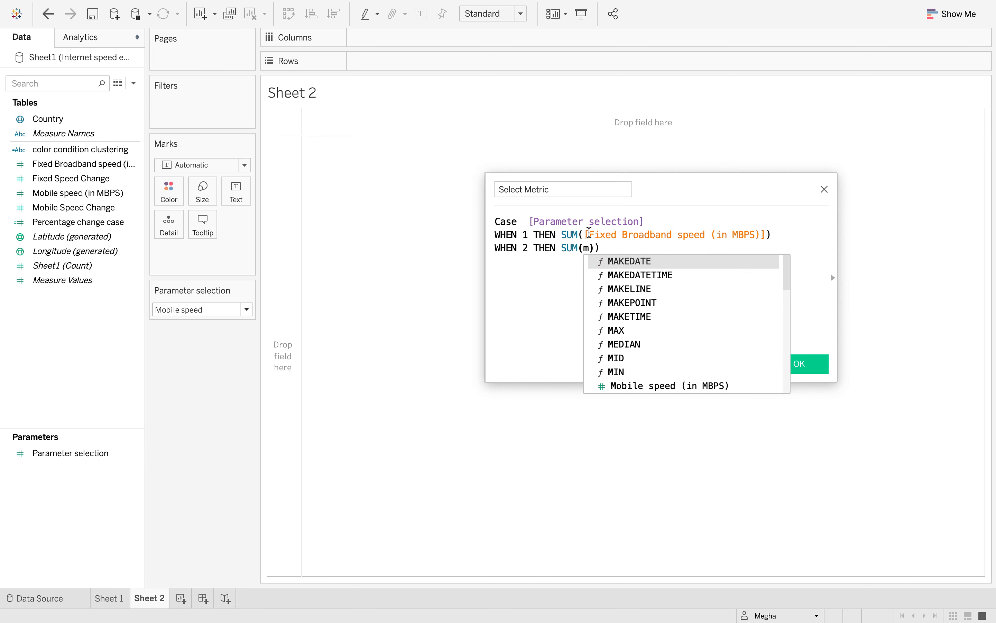
{"action": "key", "text": "Down"}
{"action": "key", "text": "Down"}
{"action": "key", "text": "Down"}
{"action": "key", "text": "Down"}
{"action": "key", "text": "Down"}
{"action": "key", "text": "Down"}
{"action": "key", "text": "Down"}
{"action": "key", "text": "Down"}
{"action": "key", "text": "Down"}
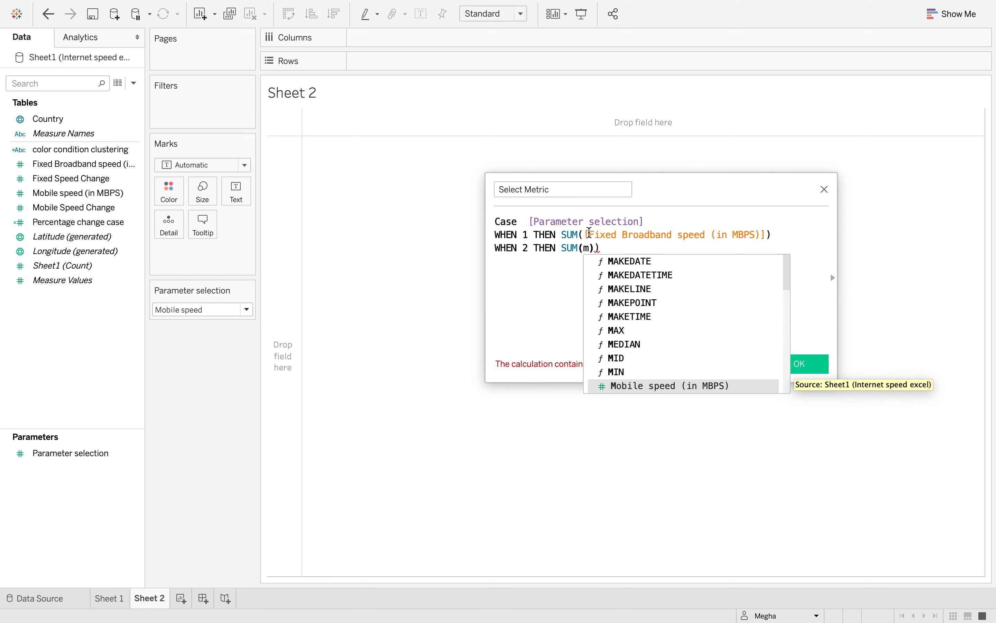
{"action": "key", "text": "Return"}
{"action": "key", "text": "Return"}
{"action": "type", "text": "en"}
{"action": "key", "text": "Return"}
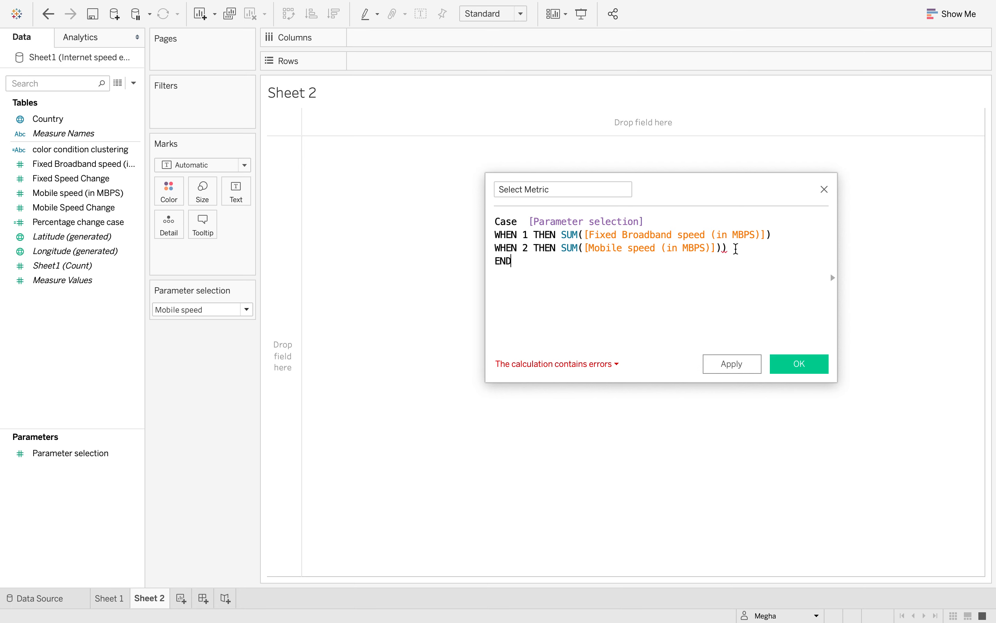
Remove the extra closing parenthesis from the WHEN 2 line and save the Select Metric calculated field
{"action": "left_click", "coordinate": [734, 249]}
{"action": "key", "text": "BackSpace"}
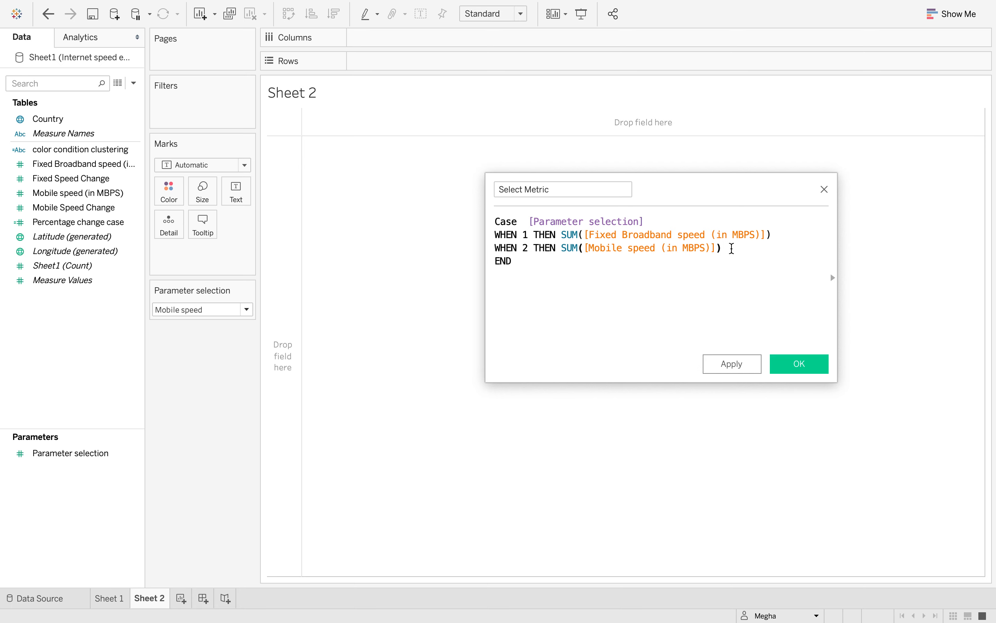
{"action": "left_click", "coordinate": [703, 283]}
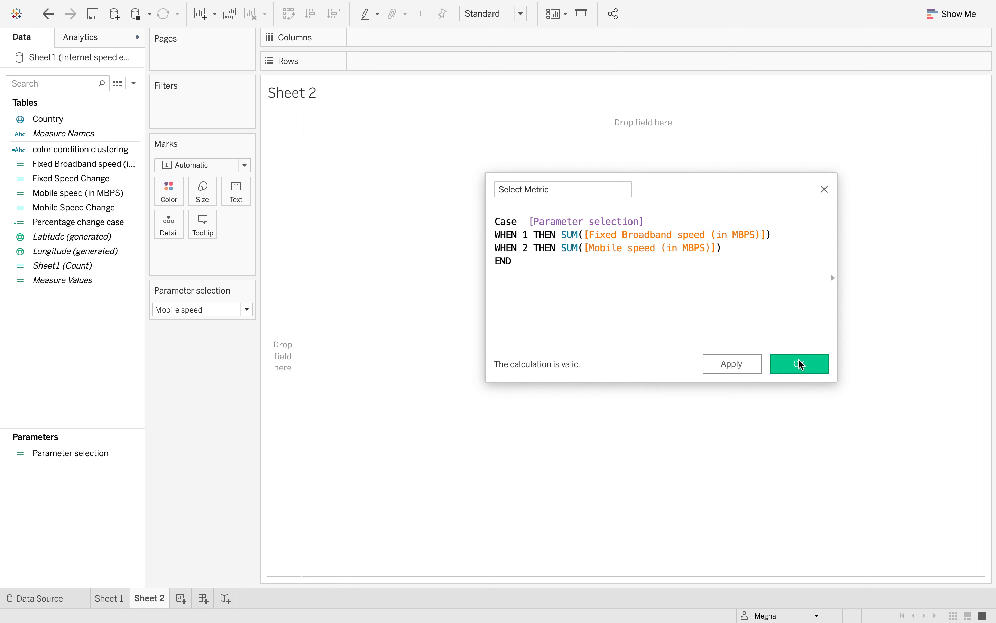
{"action": "left_click", "coordinate": [750, 363]}
{"action": "left_click", "coordinate": [801, 363]}
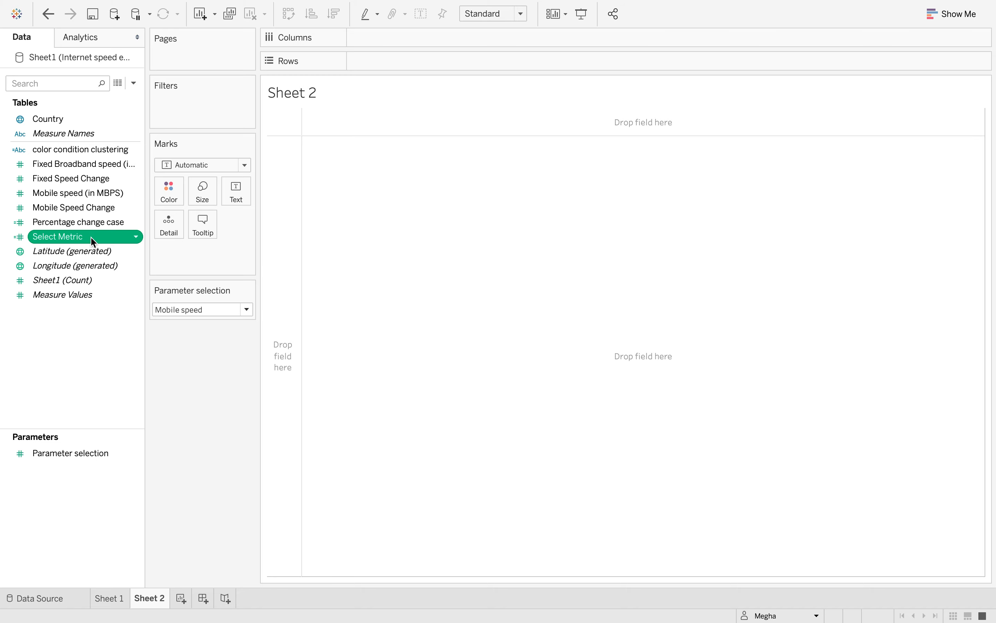
Build a bar chart on Sheet 2 with Select Metric on Columns and Country on Rows
{"action": "left_click_drag", "start_coordinate": [90, 237], "coordinate": [416, 37]}
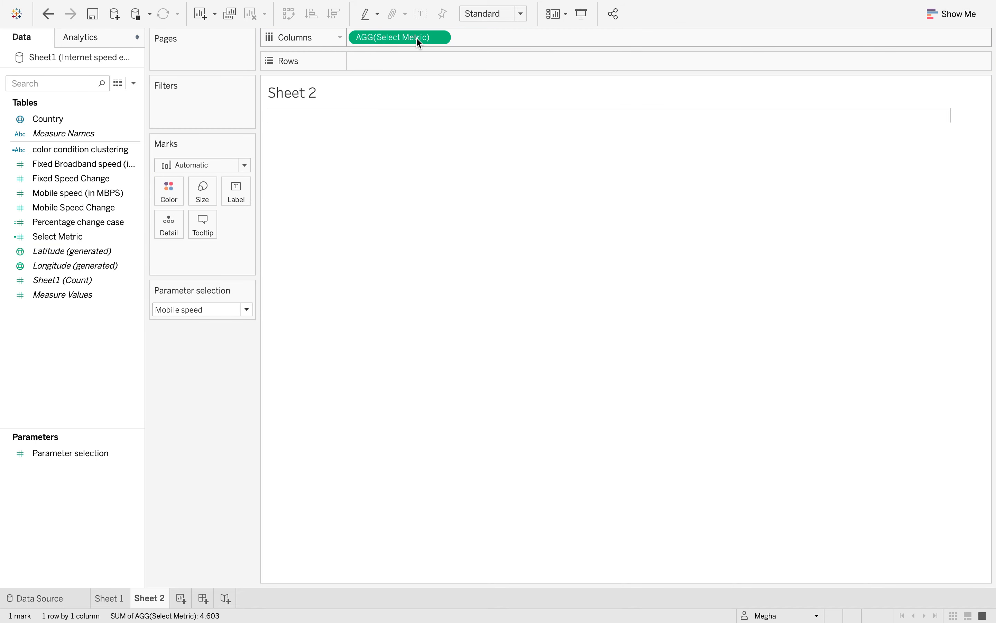
{"action": "left_click", "coordinate": [89, 119]}
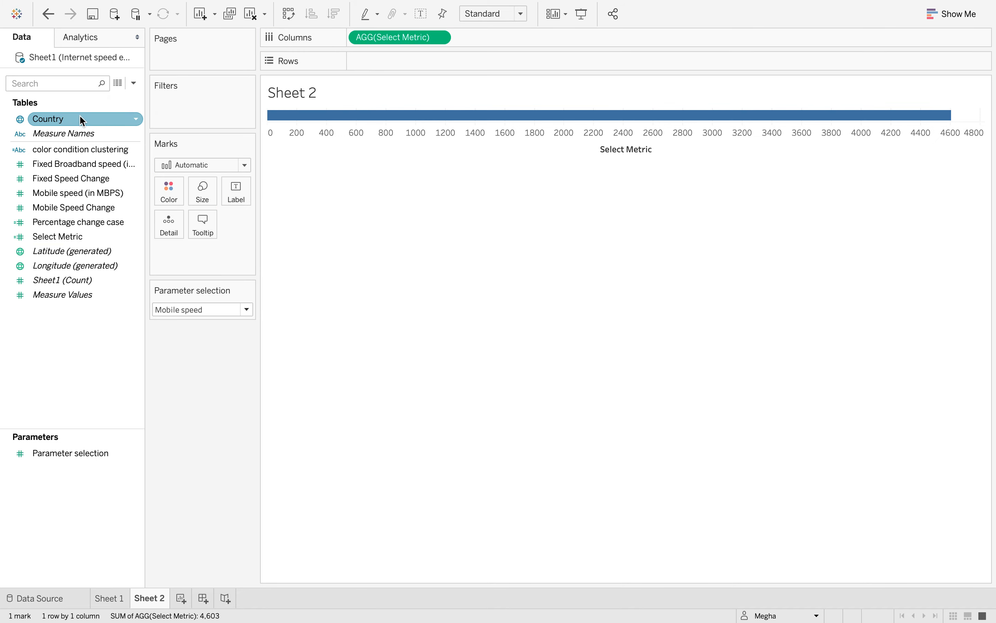
{"action": "left_click_drag", "start_coordinate": [80, 119], "coordinate": [401, 62]}
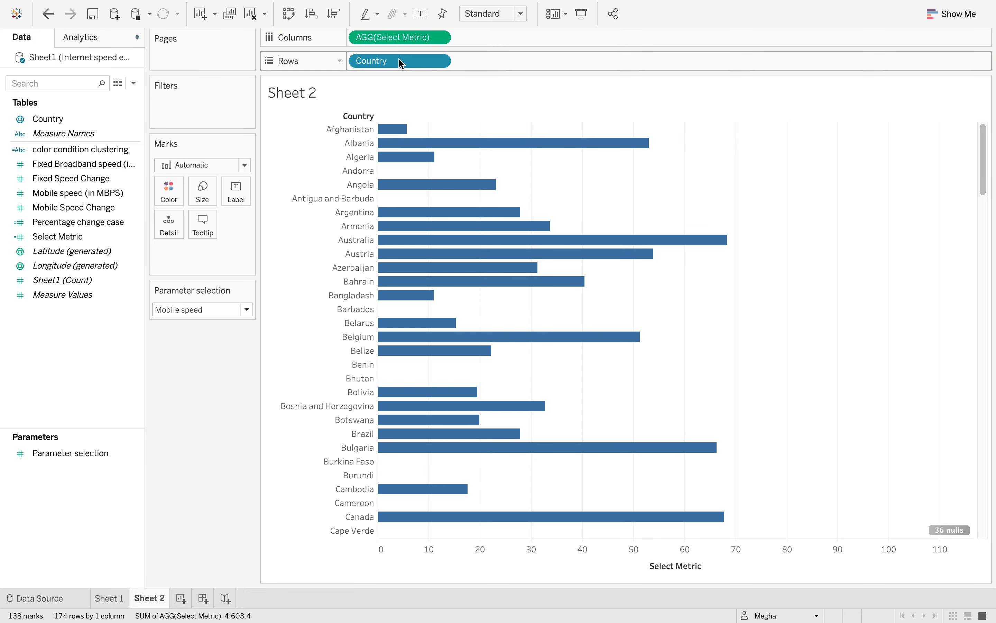
Filter Country to the top 10 by Select Metric and sort the bars in descending order
{"action": "left_click", "coordinate": [440, 61]}
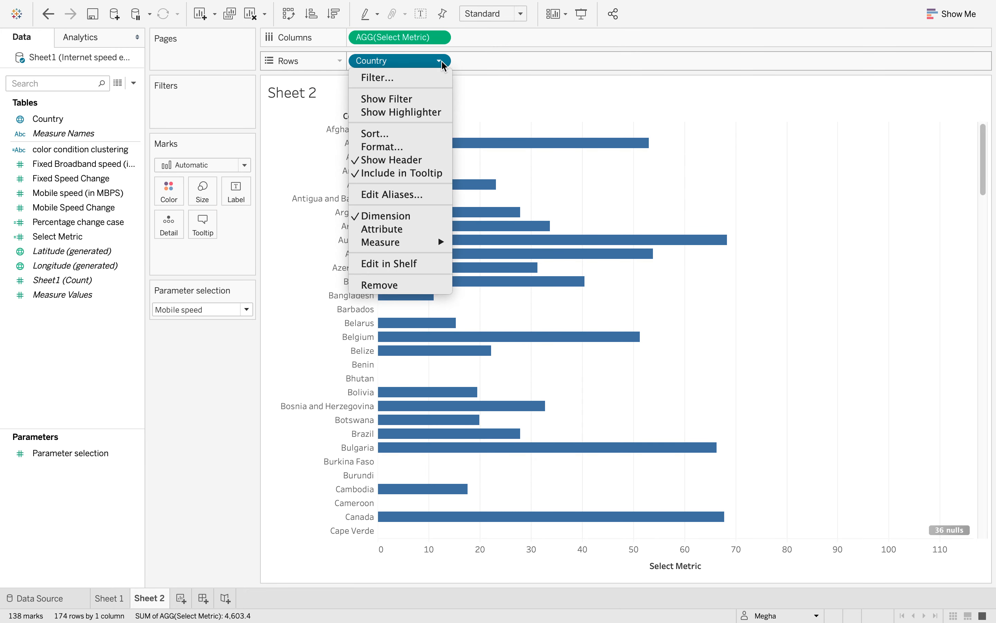
{"action": "left_click", "coordinate": [429, 78]}
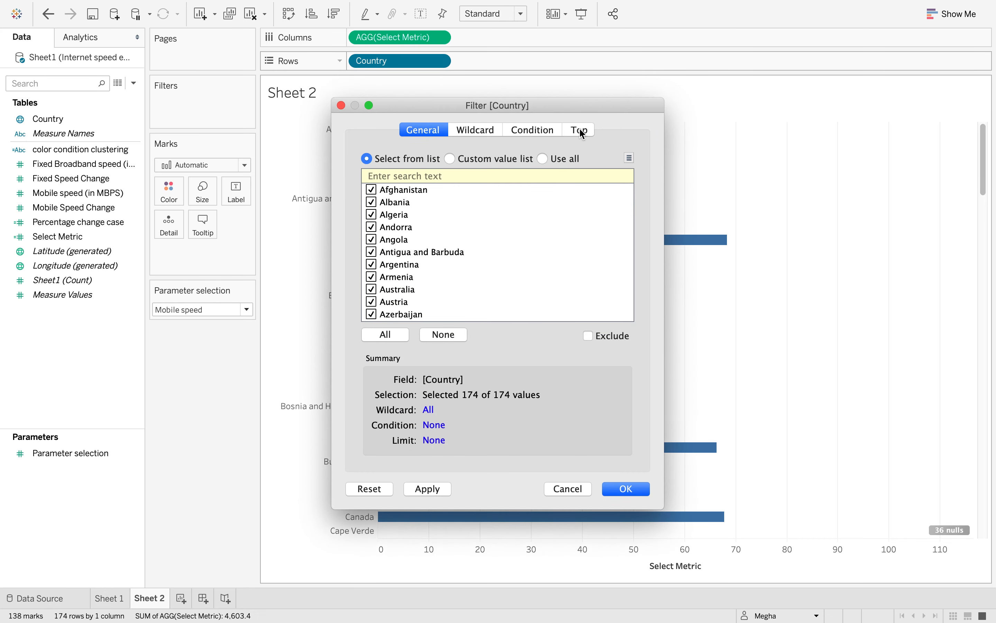
{"action": "left_click", "coordinate": [580, 129]}
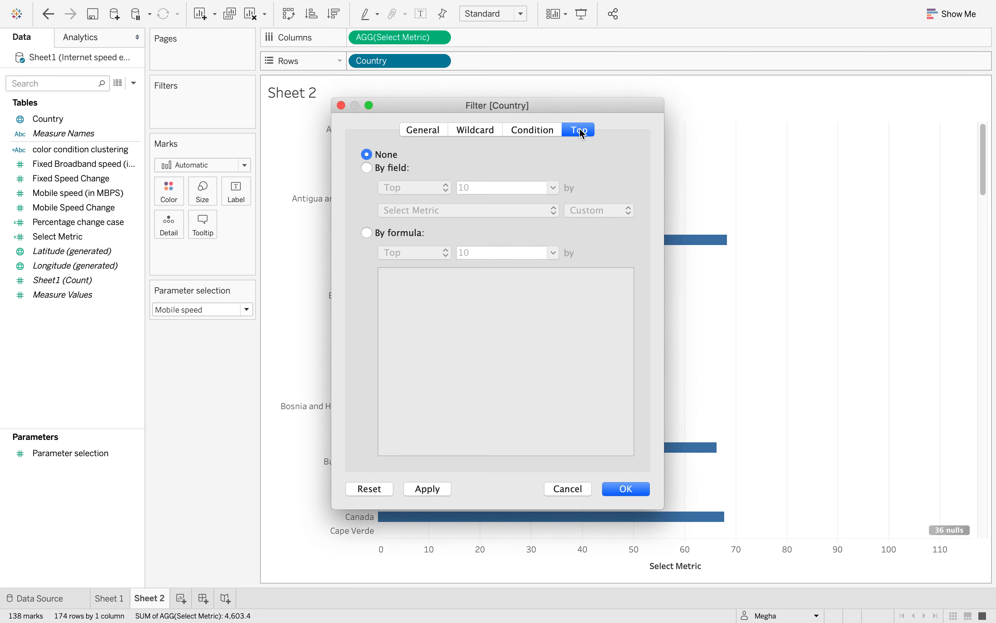
{"action": "left_click", "coordinate": [370, 172]}
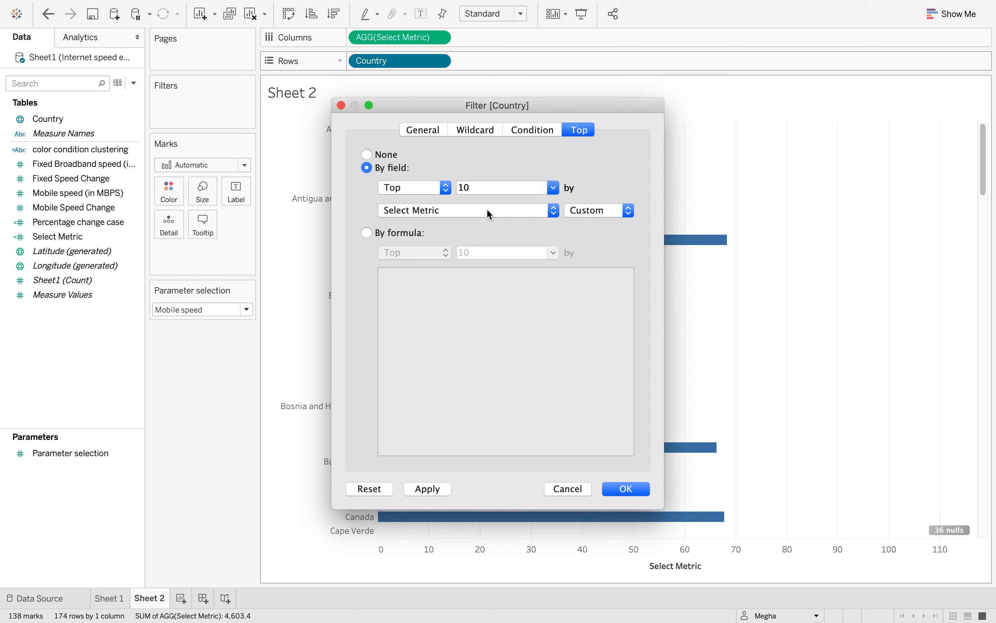
{"action": "left_click", "coordinate": [554, 214]}
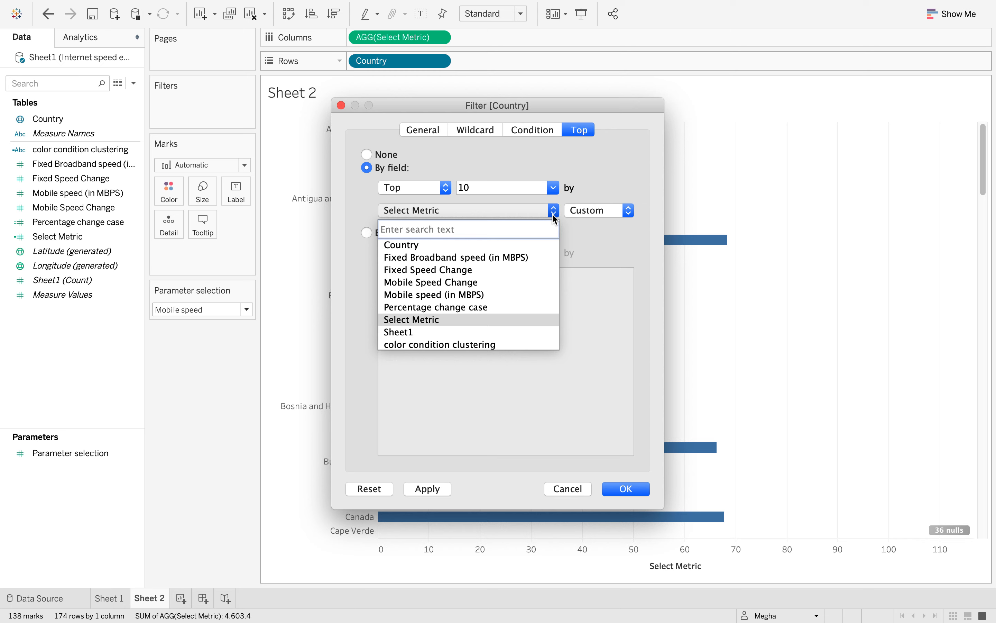
{"action": "left_click", "coordinate": [474, 323]}
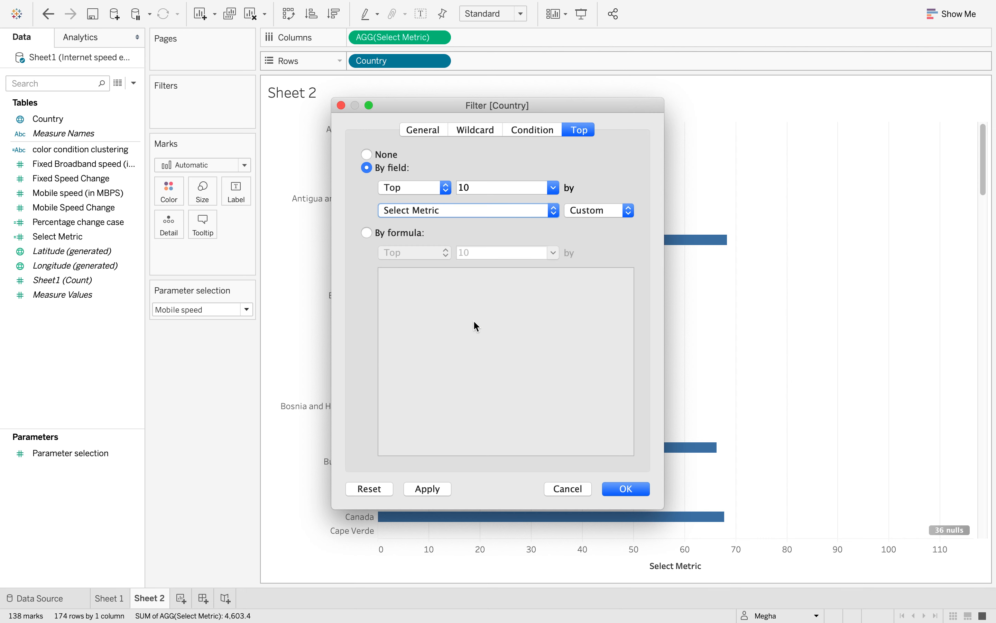
{"action": "left_click", "coordinate": [634, 486]}
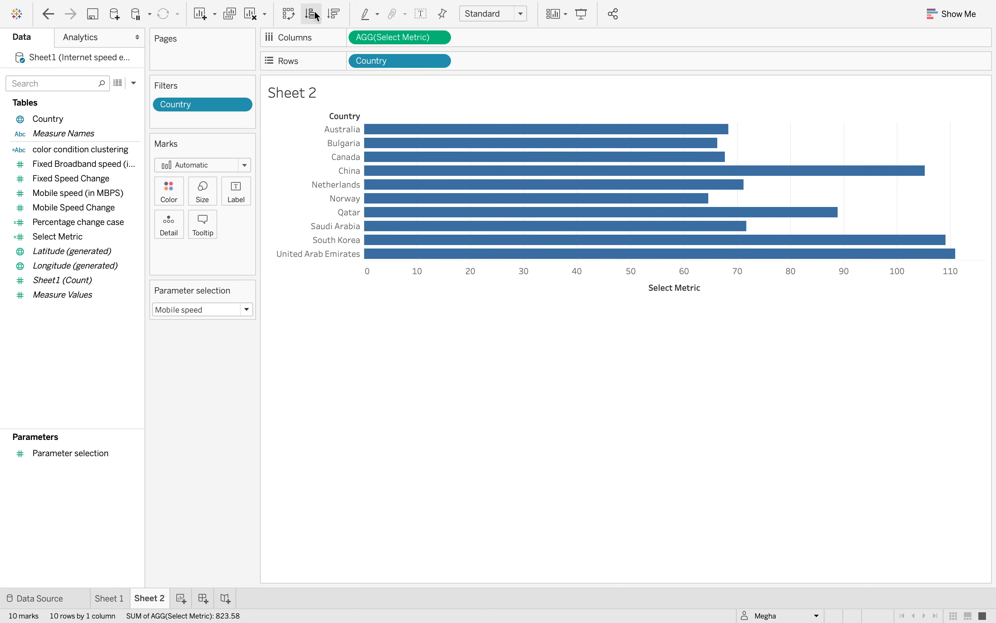
{"action": "left_click", "coordinate": [333, 15]}
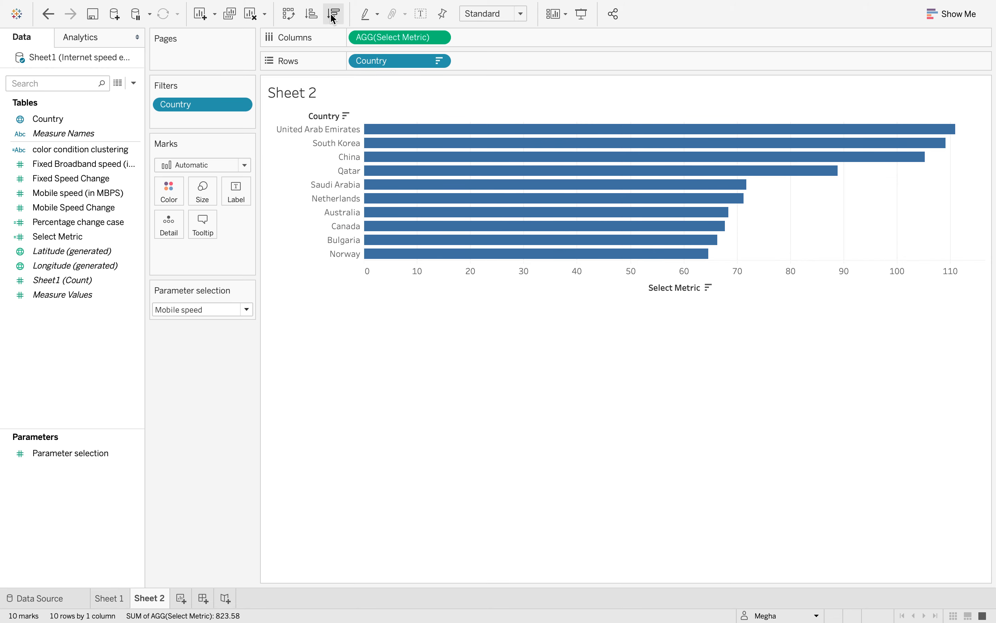
Show mark labels on the bars and set their font colour to Match Mark Color
{"action": "left_click", "coordinate": [240, 199]}
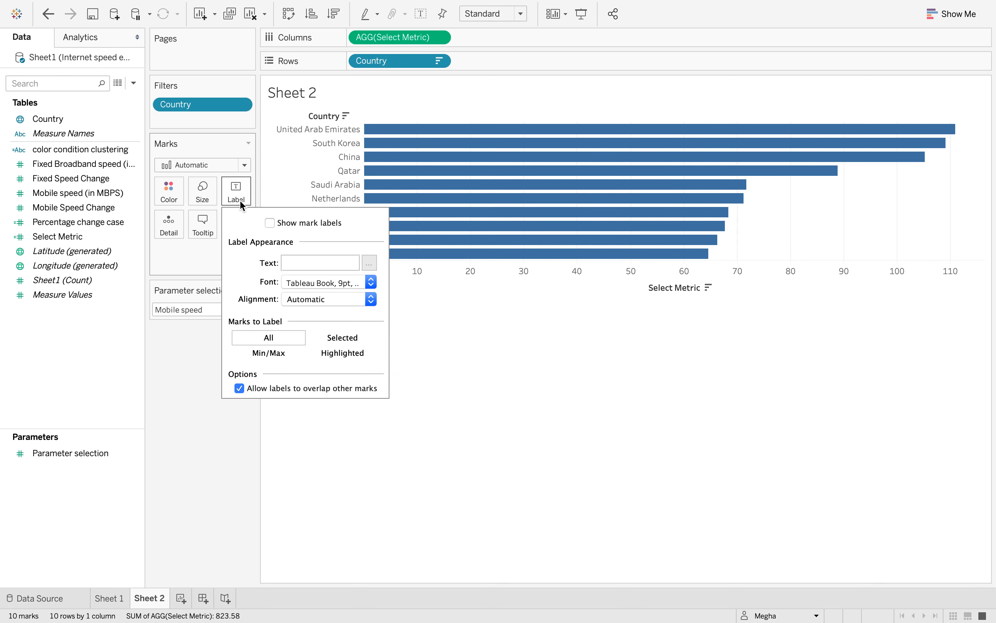
{"action": "left_click", "coordinate": [271, 225]}
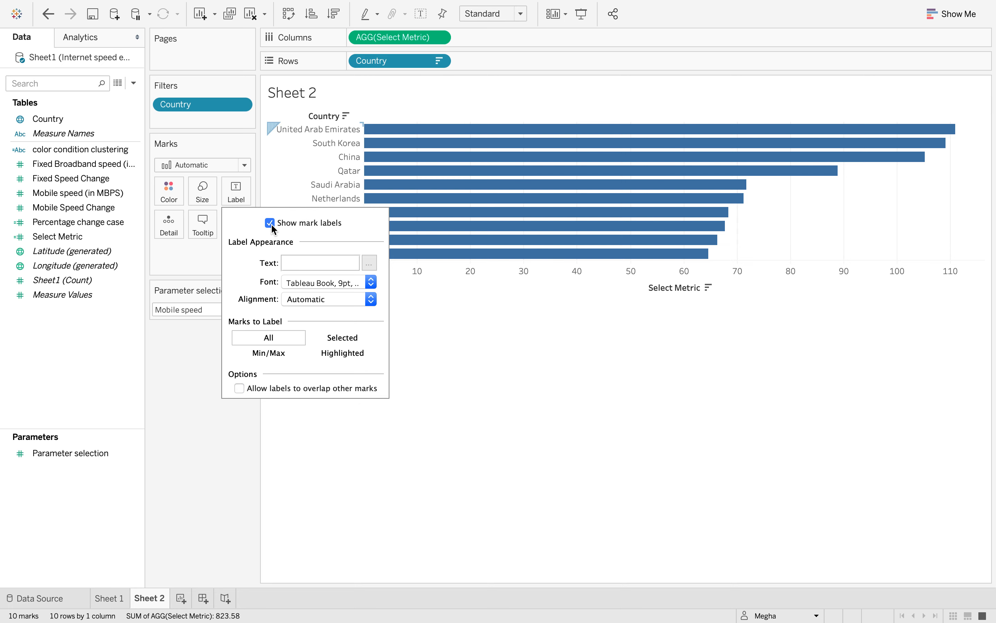
{"action": "left_click", "coordinate": [372, 284]}
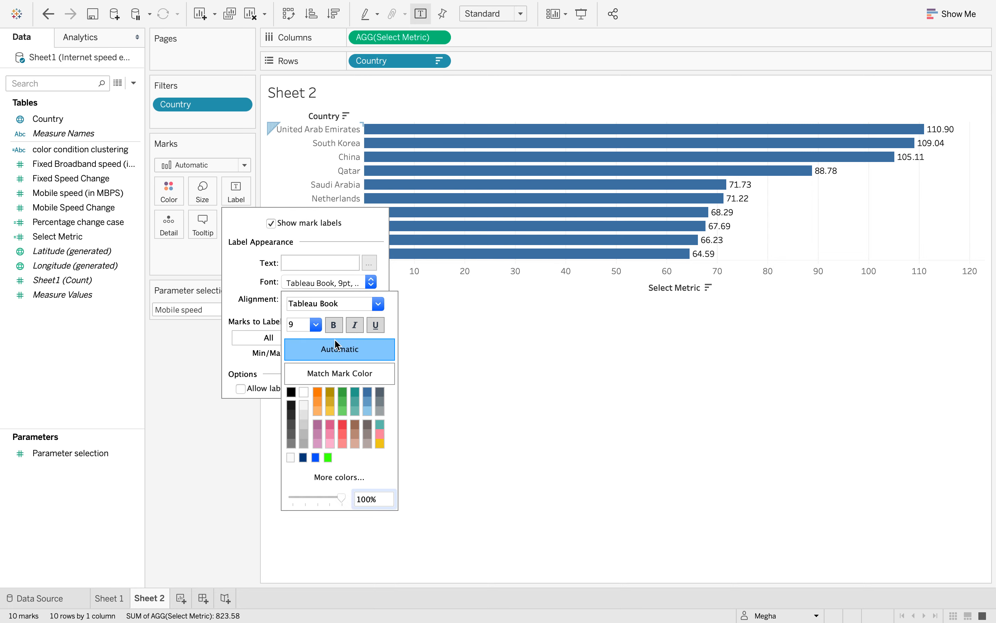
{"action": "left_click", "coordinate": [339, 373]}
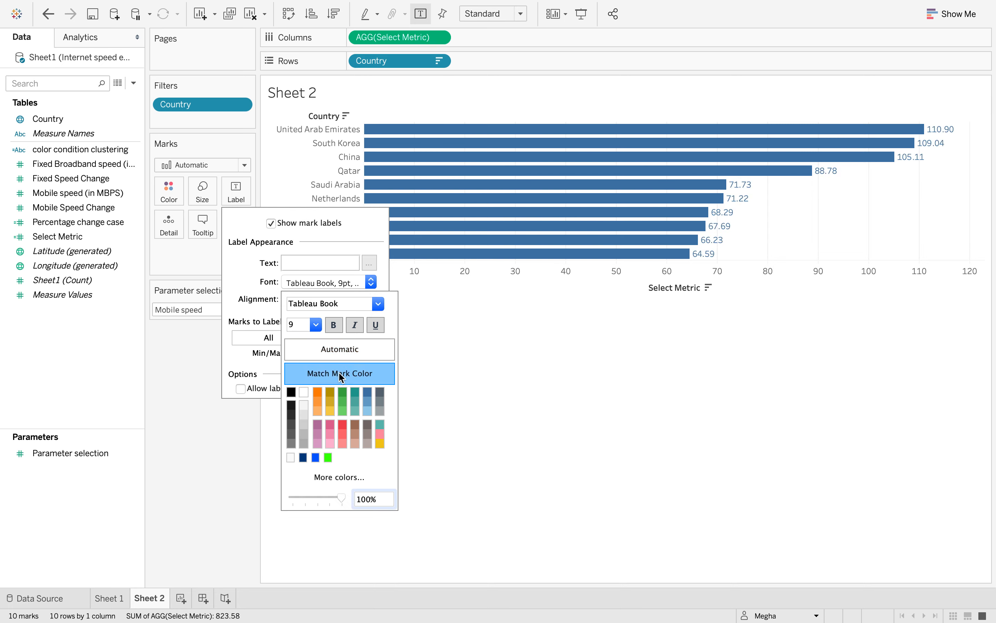
{"action": "left_click", "coordinate": [223, 500]}
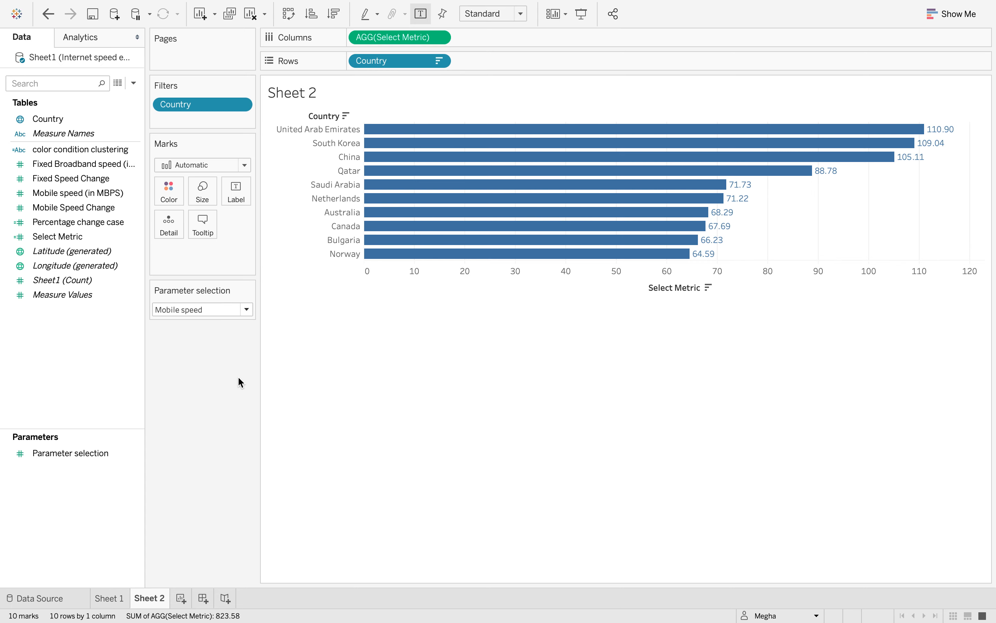
Test the Parameter selection control by switching it to Fixed Broadband speed and back to Mobile speed
{"action": "left_click", "coordinate": [246, 310]}
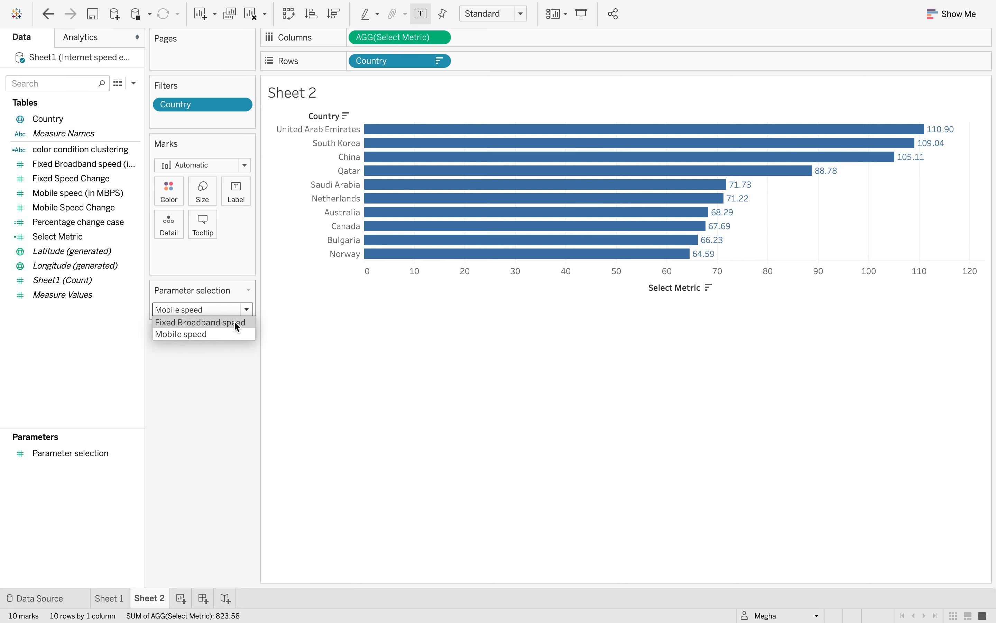
{"action": "left_click", "coordinate": [234, 322]}
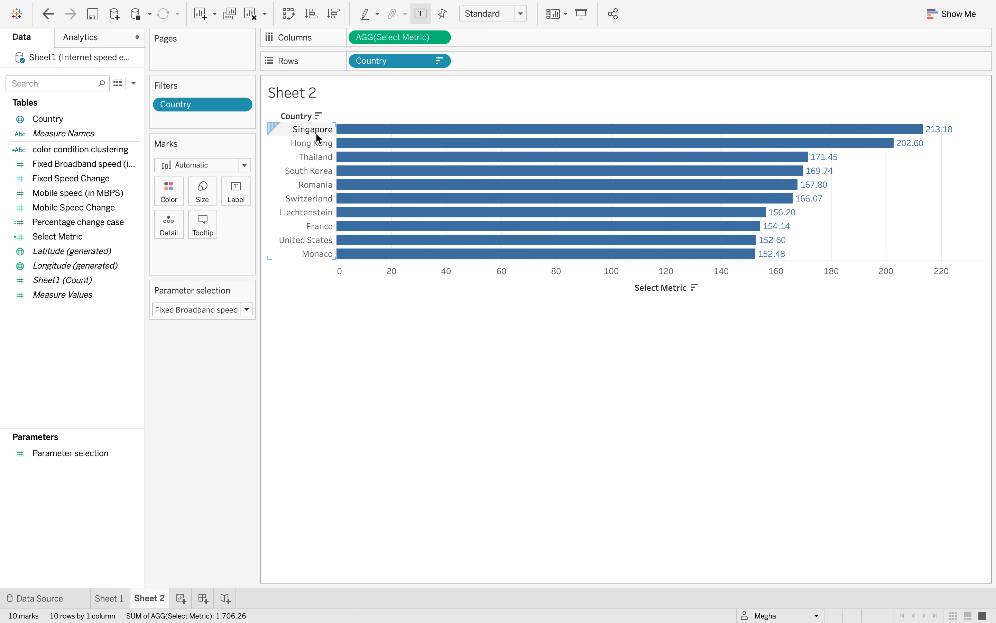
{"action": "left_click", "coordinate": [247, 310]}
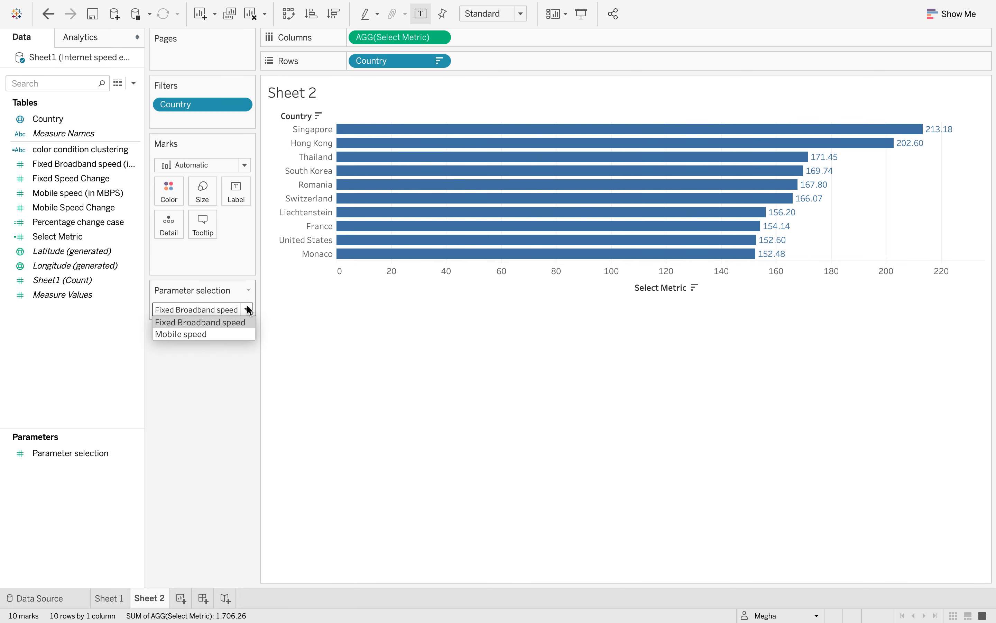
{"action": "left_click", "coordinate": [230, 334]}
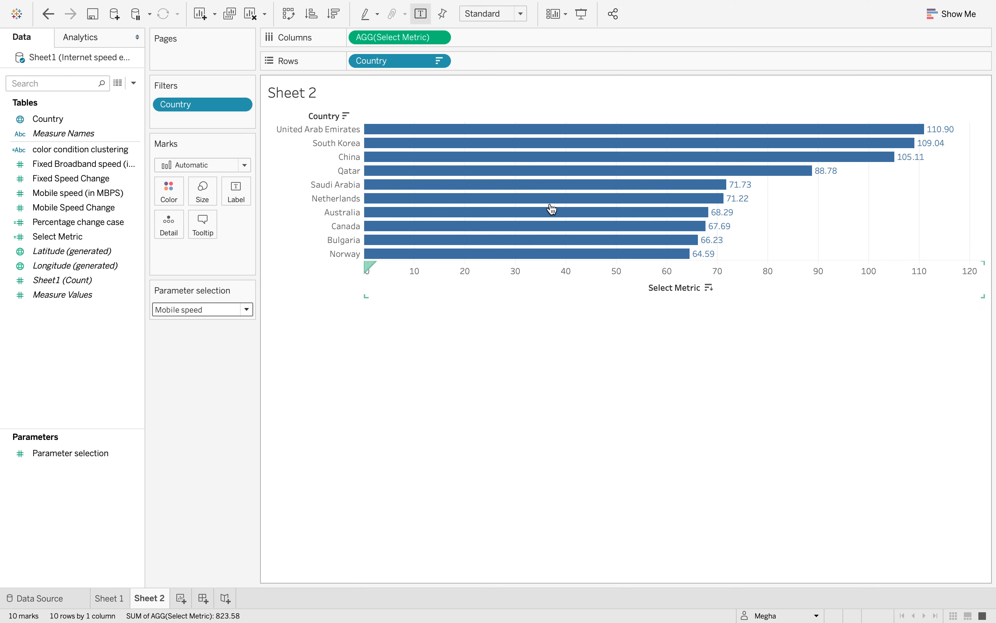
Fit the bar chart to Entire View
{"action": "left_click", "coordinate": [521, 15]}
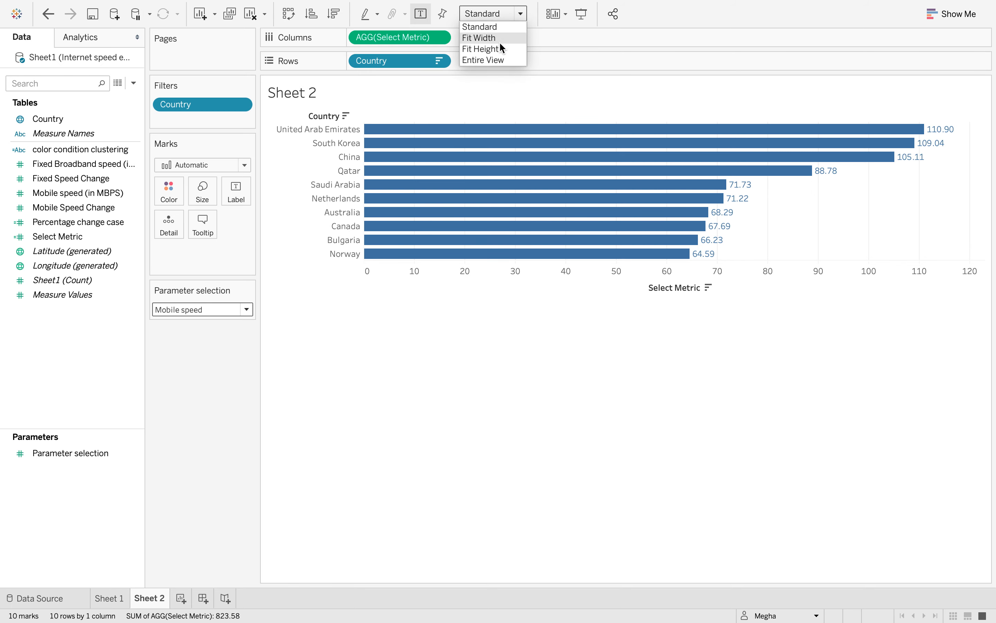
{"action": "left_click", "coordinate": [503, 59]}
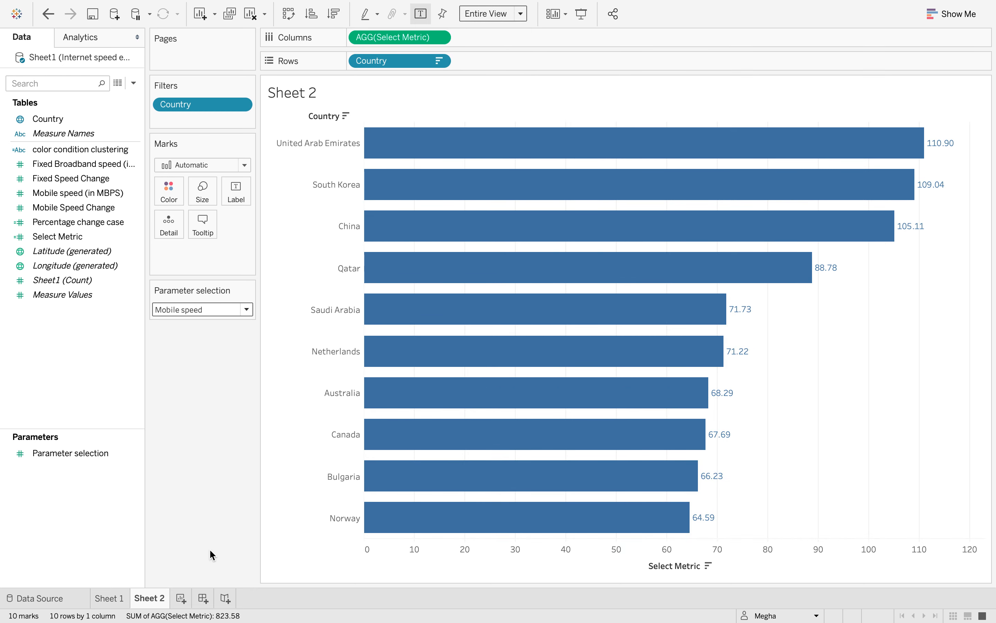
Add an ad hoc AVG(0) measure to Columns and combine it with Select Metric on one shared axis
{"action": "double_click", "coordinate": [518, 41]}
{"action": "type", "text": "AVG(0"}
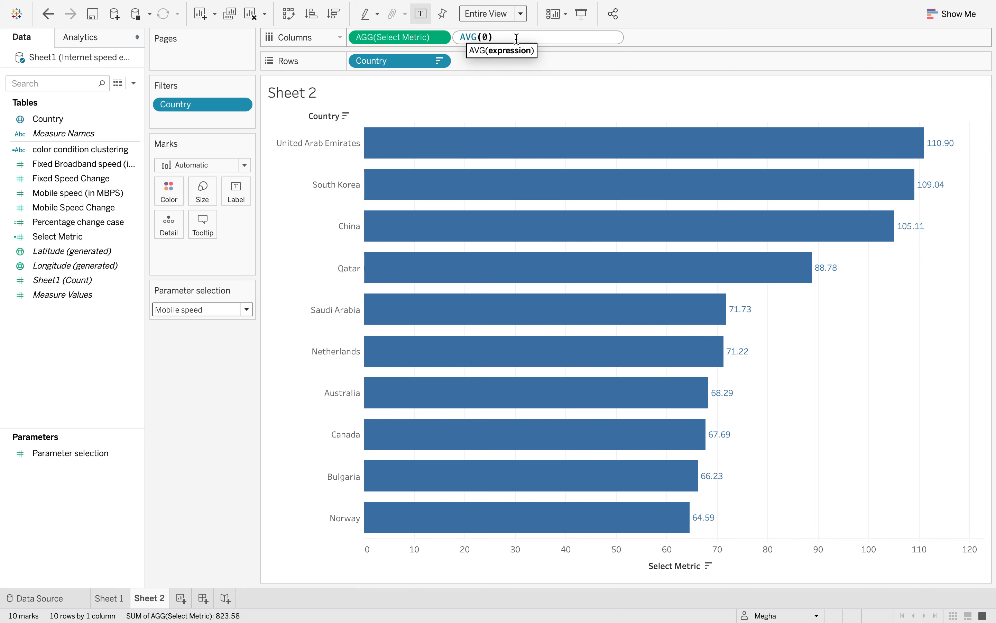
{"action": "left_click", "coordinate": [212, 397]}
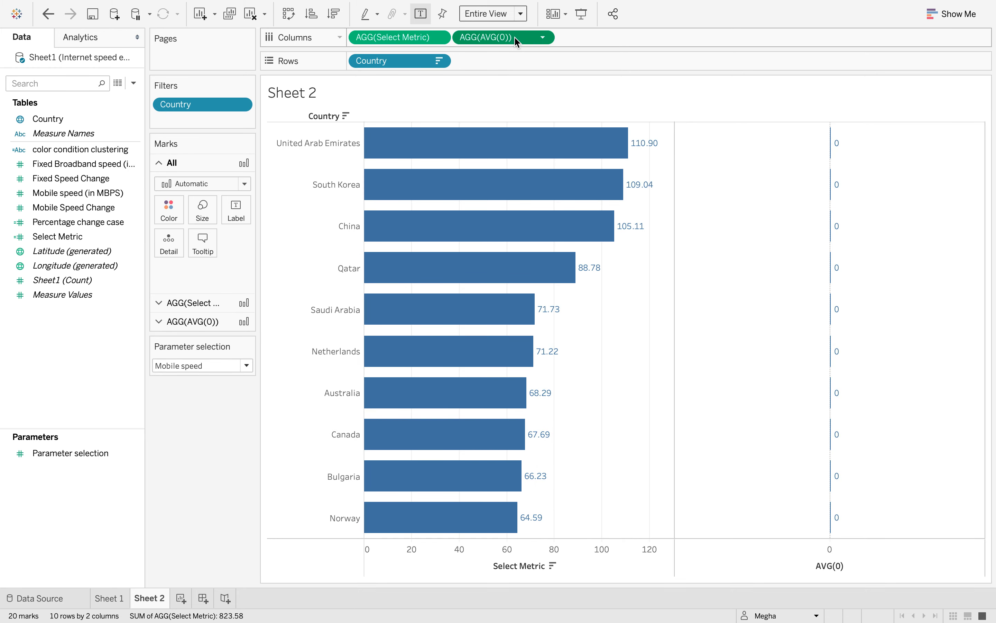
{"action": "left_click_drag", "start_coordinate": [514, 36], "coordinate": [515, 563]}
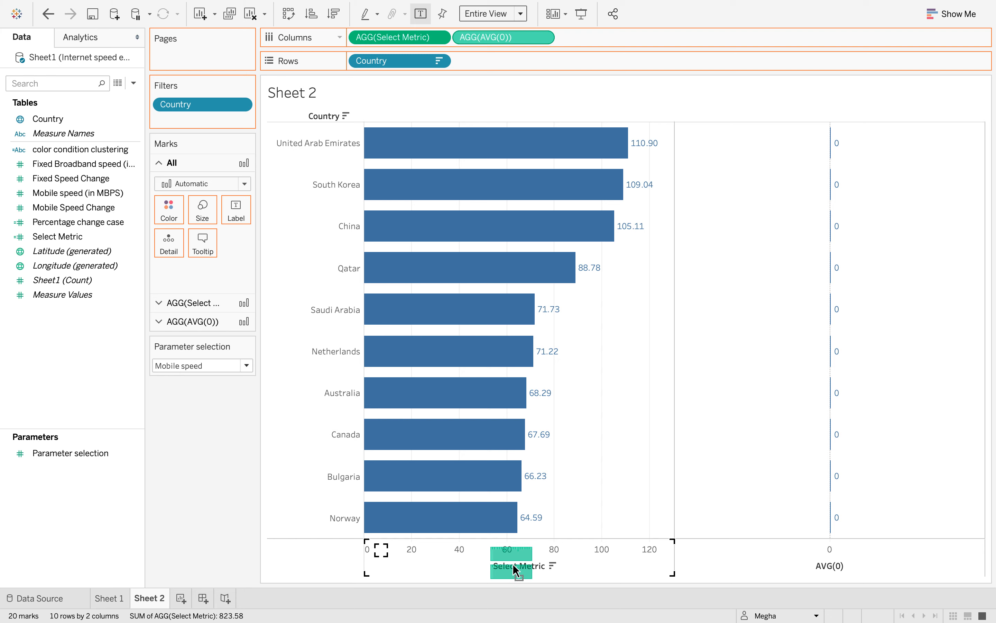
{"action": "left_click_drag", "start_coordinate": [513, 564], "coordinate": [512, 562]}
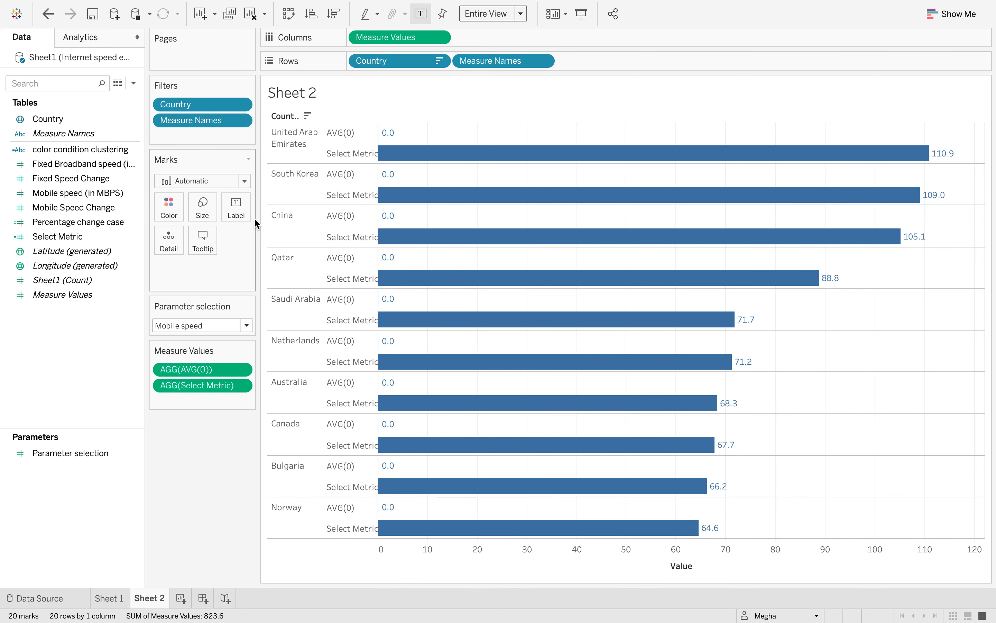
Change the mark type to Line and move Measure Names from Rows to Path
{"action": "left_click", "coordinate": [244, 181]}
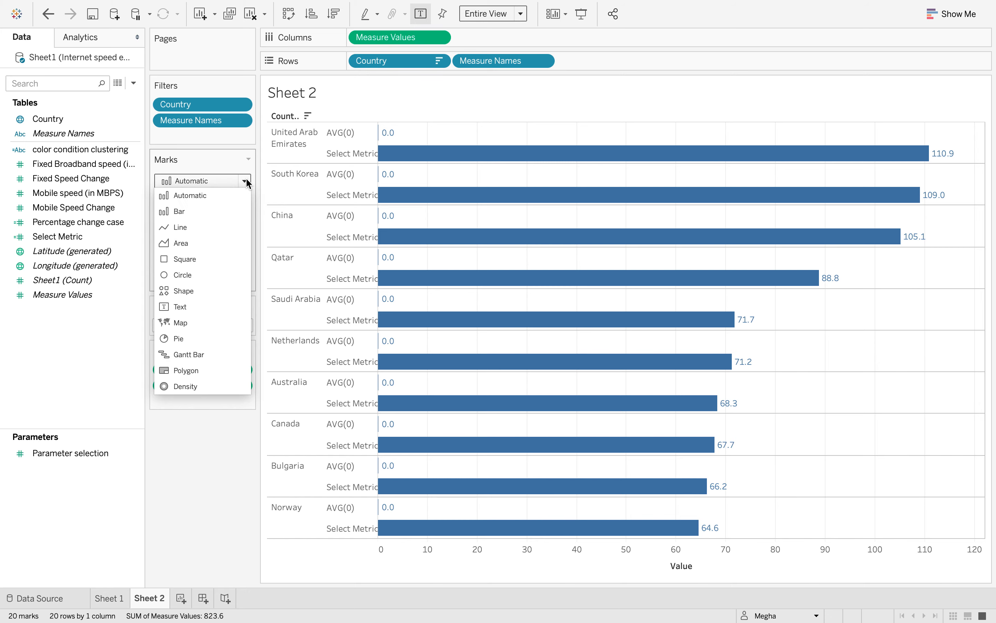
{"action": "left_click", "coordinate": [216, 227]}
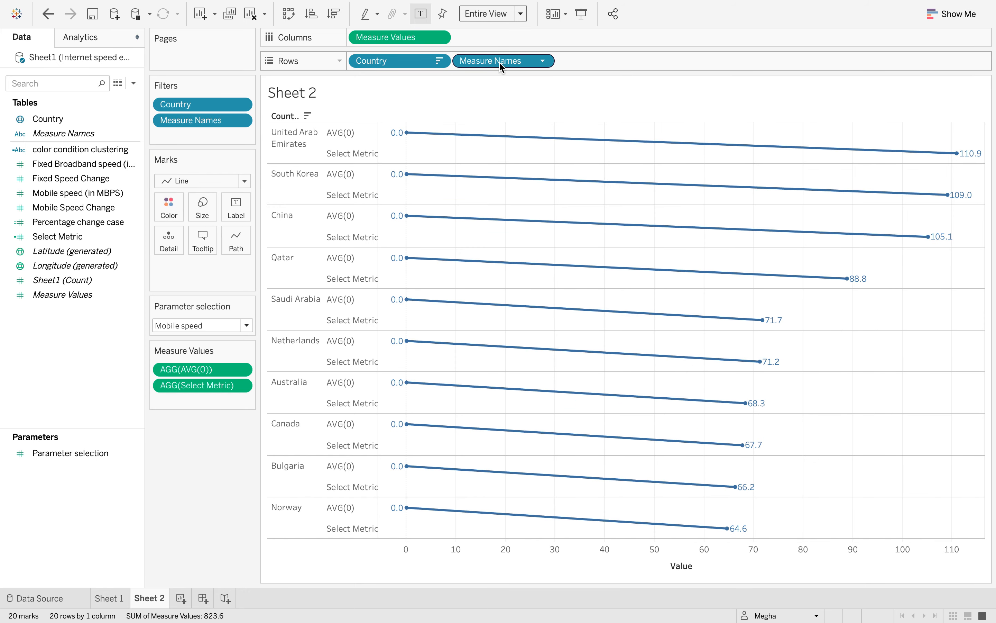
{"action": "left_click_drag", "start_coordinate": [499, 61], "coordinate": [236, 241]}
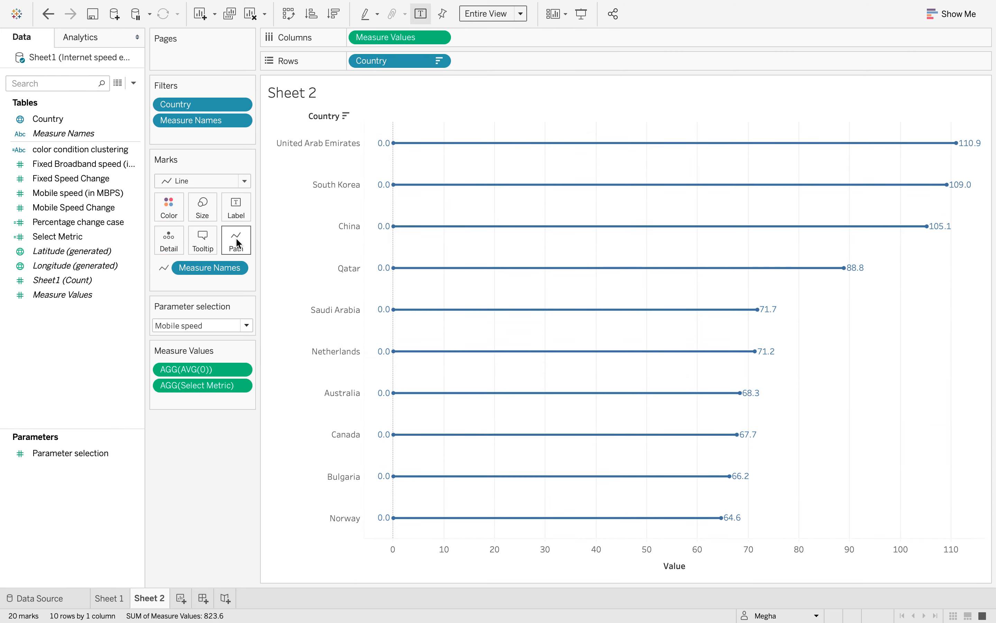
Set the labels to Line Ends, turning off label overlap and the start-of-line label
{"action": "left_click", "coordinate": [235, 212]}
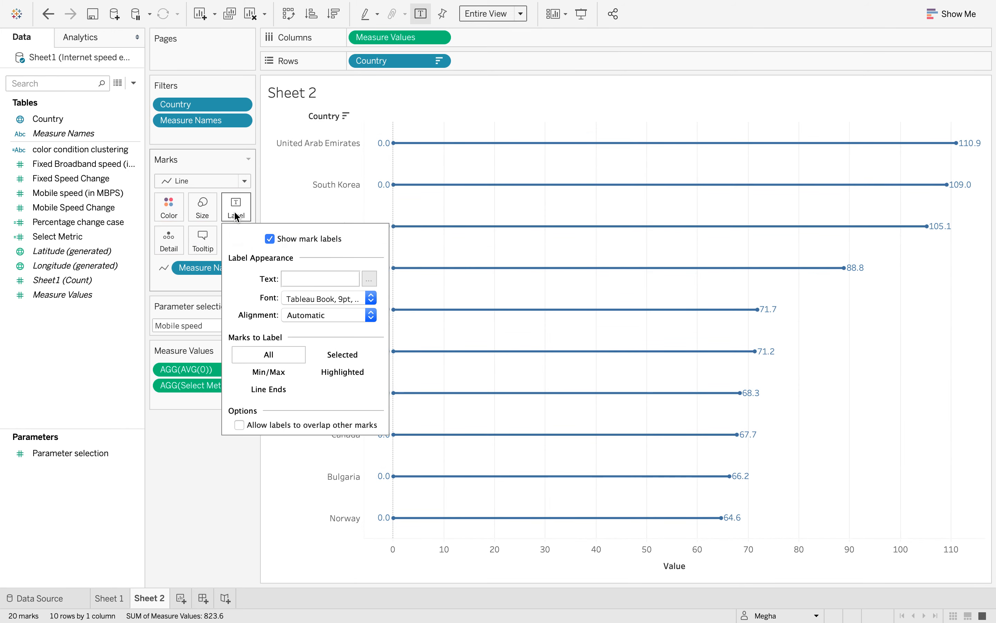
{"action": "left_click", "coordinate": [261, 390]}
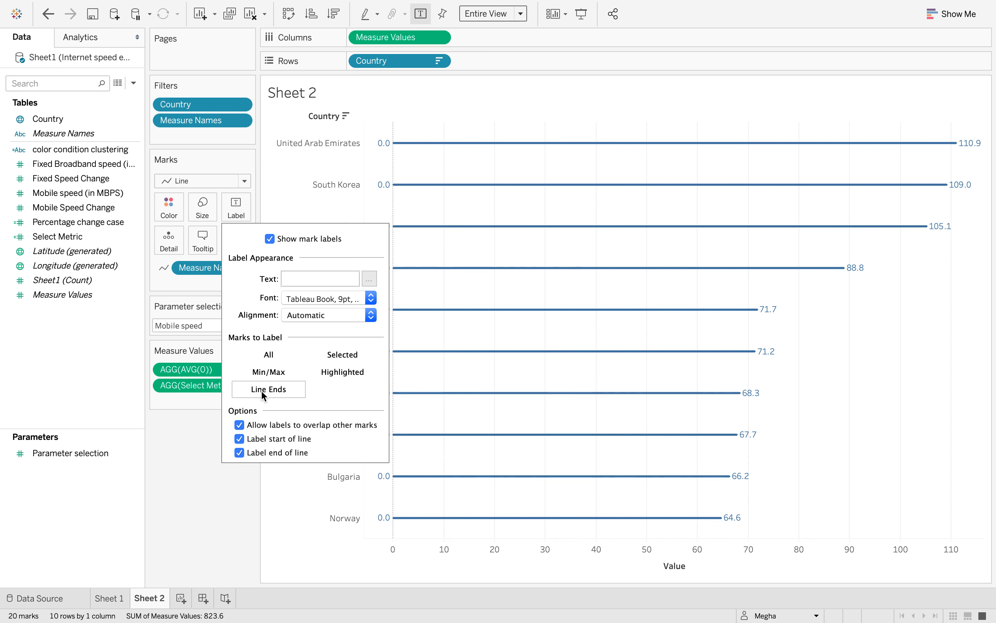
{"action": "left_click", "coordinate": [239, 425]}
{"action": "left_click", "coordinate": [240, 439]}
{"action": "left_click", "coordinate": [222, 482]}
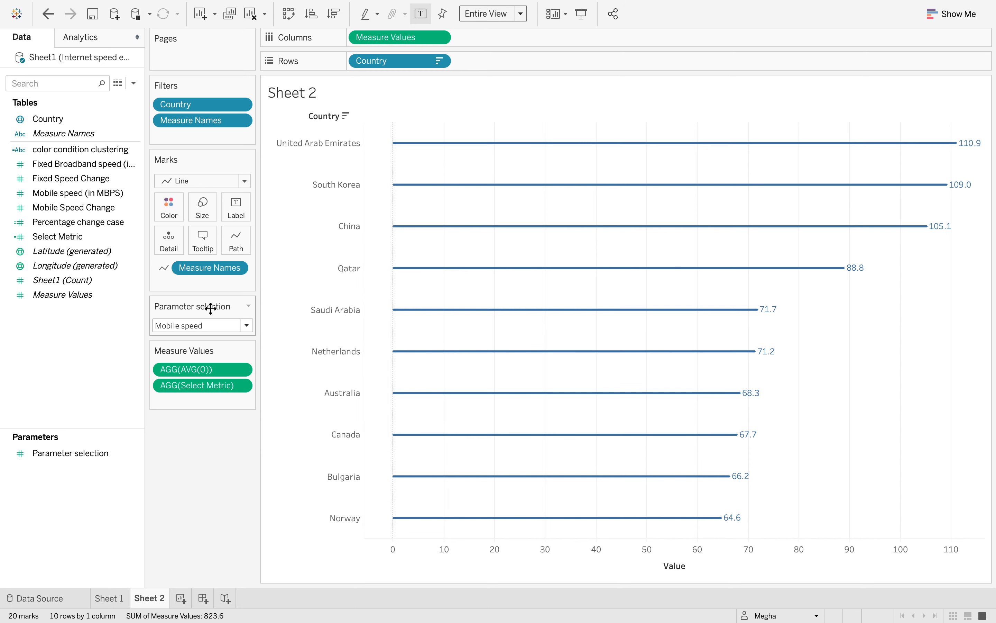
Increase the size of the line marks to near the maximum so they form thick, rounded bars
{"action": "left_click", "coordinate": [203, 210]}
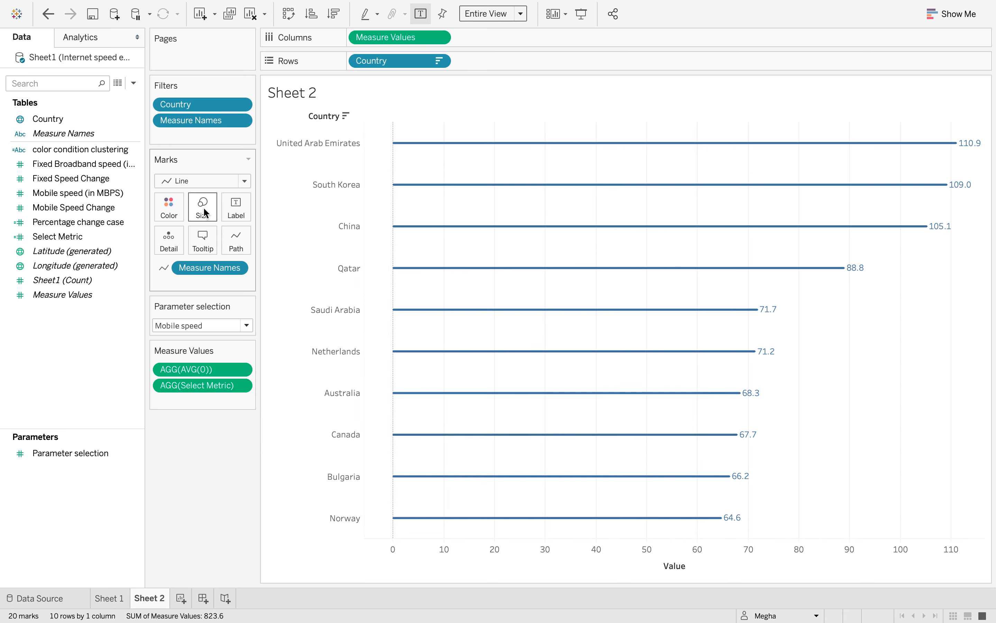
{"action": "left_click_drag", "start_coordinate": [231, 241], "coordinate": [303, 239]}
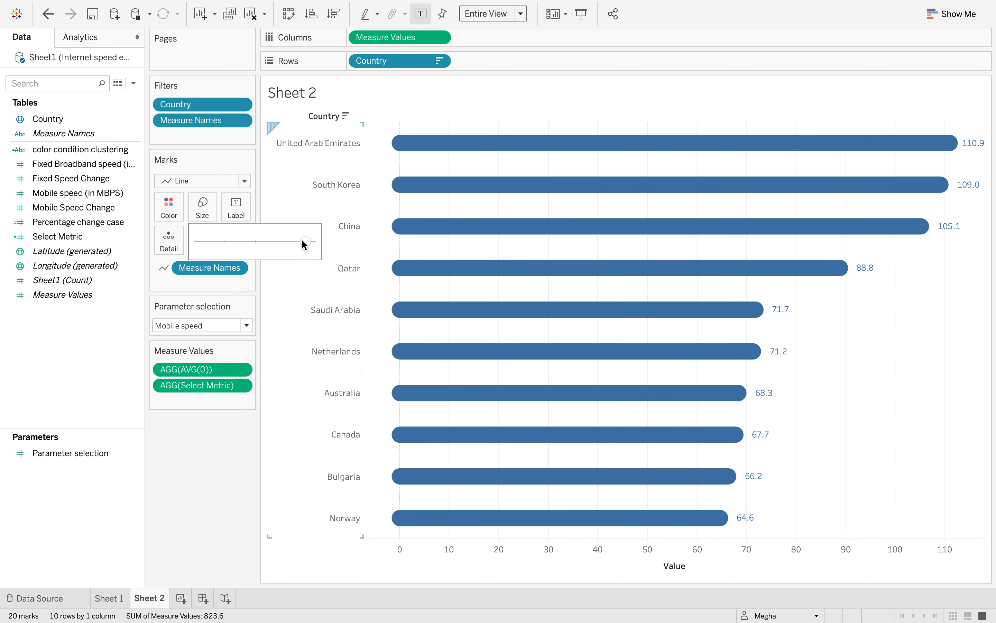
{"action": "left_click", "coordinate": [184, 460]}
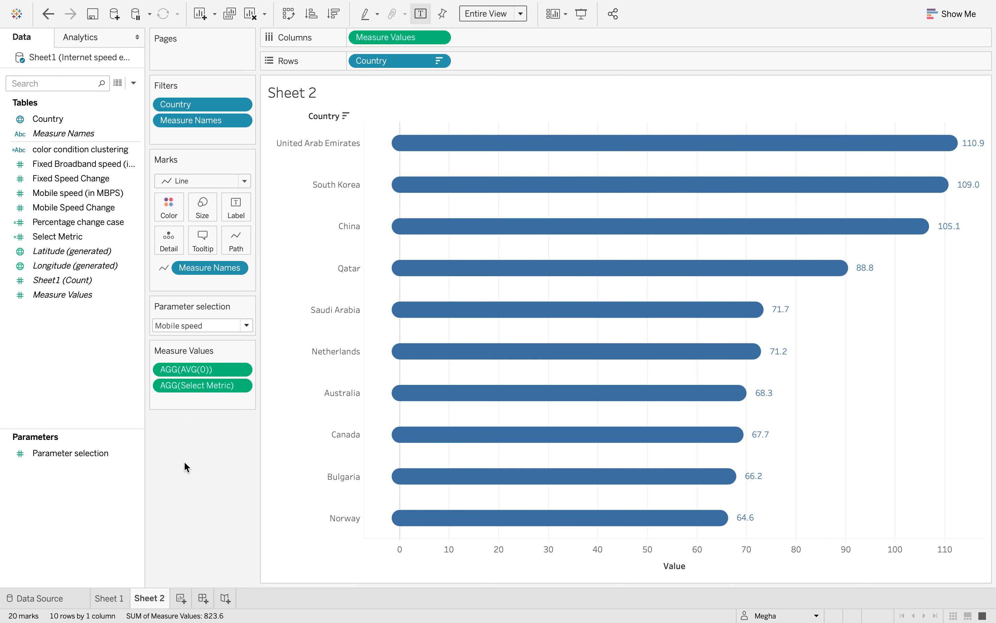
Test the Parameter selection control by switching the chart to Fixed Broadband speed and back to Mobile speed
{"action": "left_click", "coordinate": [247, 325]}
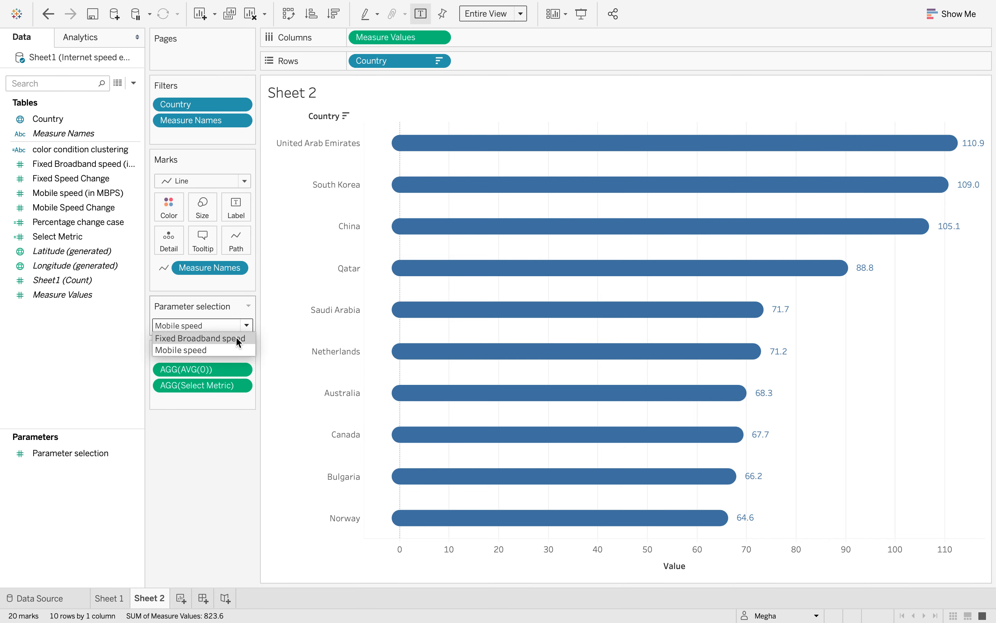
{"action": "left_click", "coordinate": [236, 337]}
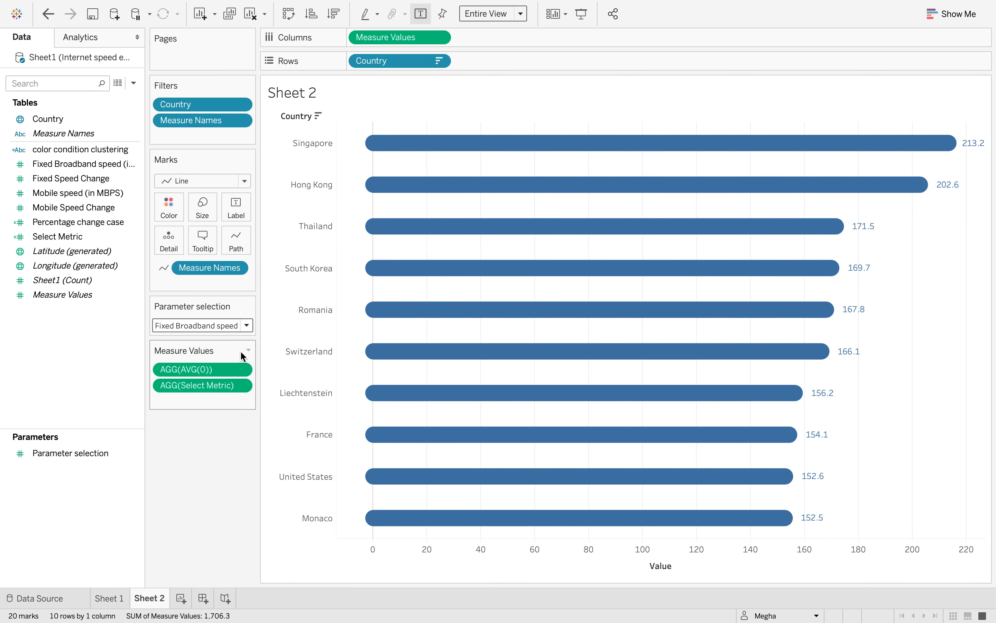
{"action": "left_click", "coordinate": [247, 324]}
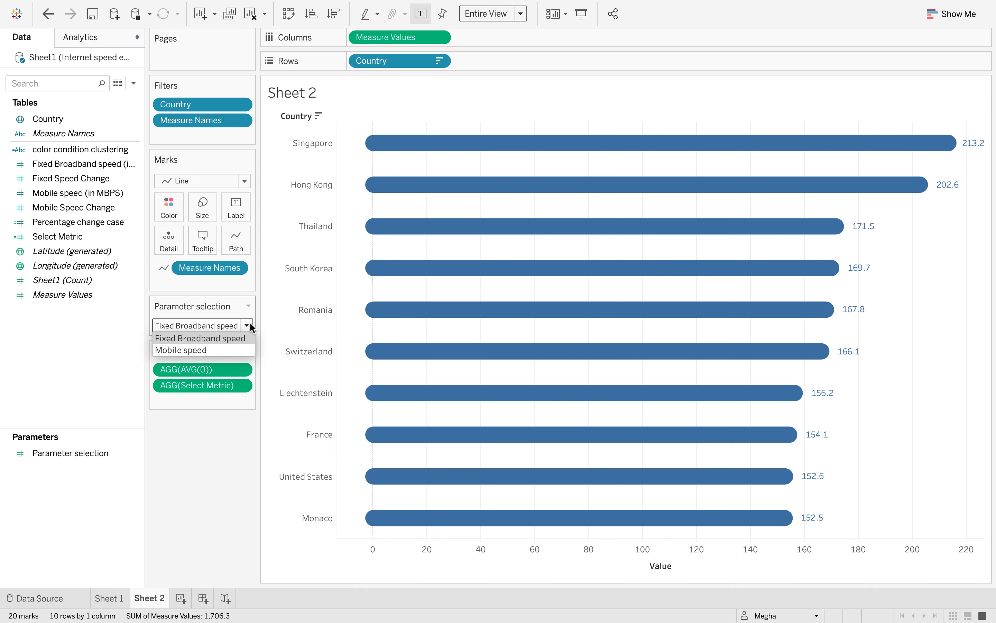
{"action": "left_click", "coordinate": [234, 349]}
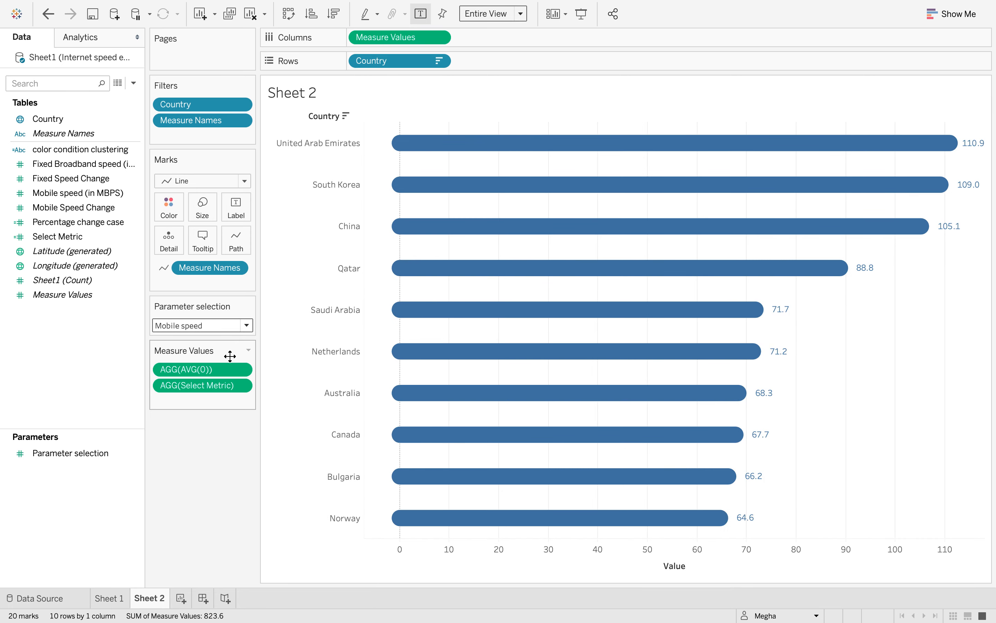
Format the sheet's lines, setting both Grid Lines and Zero Lines to None
{"action": "right_click", "coordinate": [870, 389]}
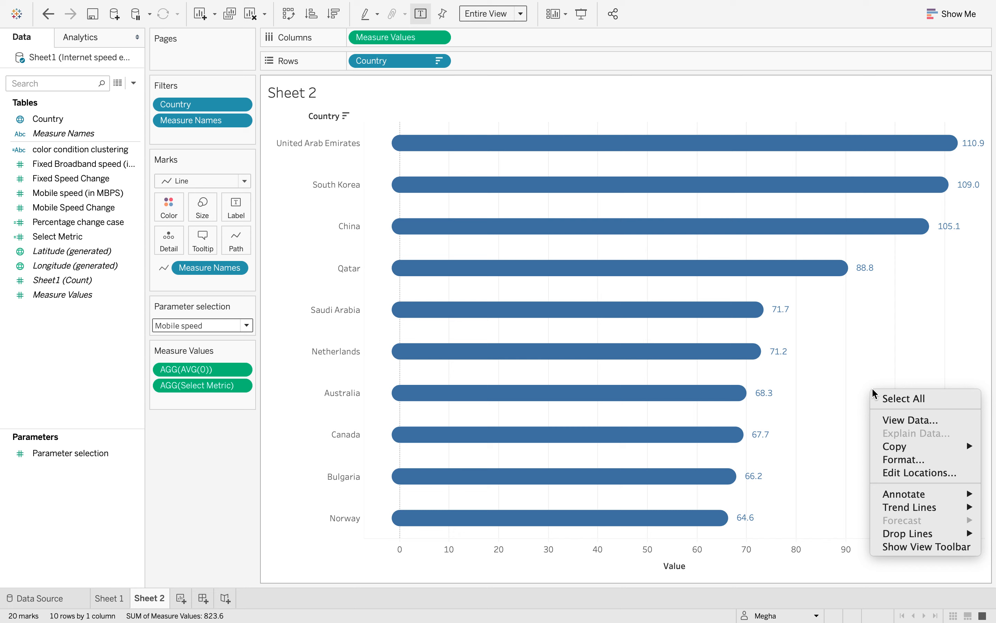
{"action": "left_click", "coordinate": [889, 460]}
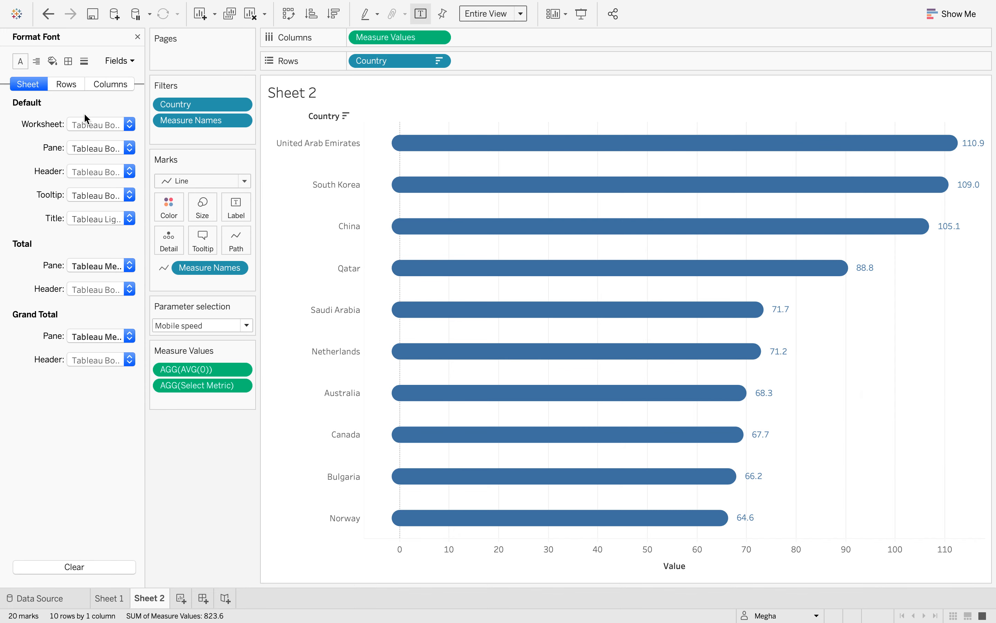
{"action": "left_click", "coordinate": [84, 62]}
{"action": "left_click", "coordinate": [128, 123]}
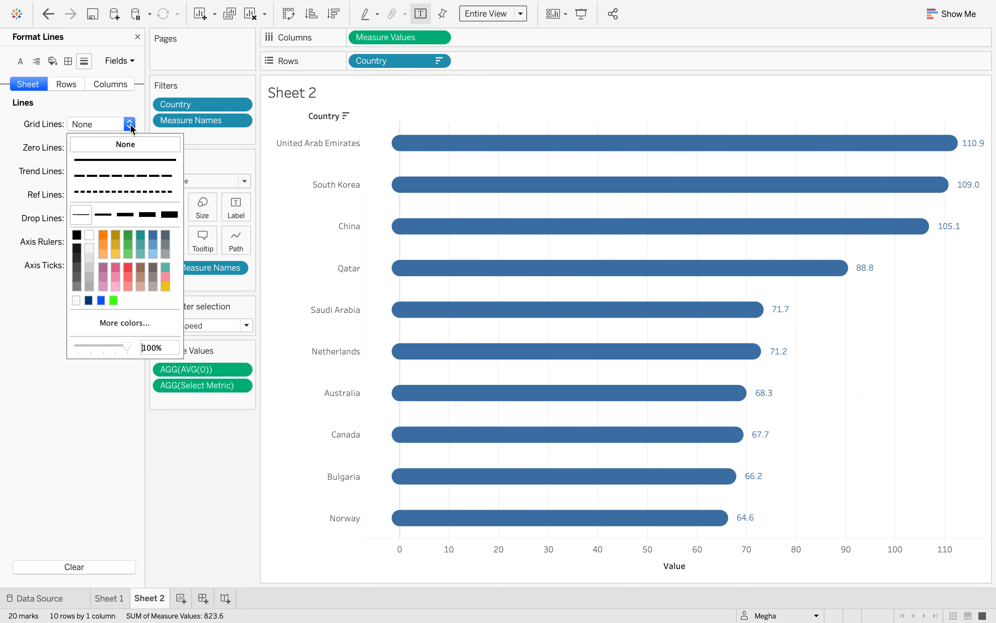
{"action": "left_click", "coordinate": [129, 143]}
{"action": "left_click", "coordinate": [22, 313]}
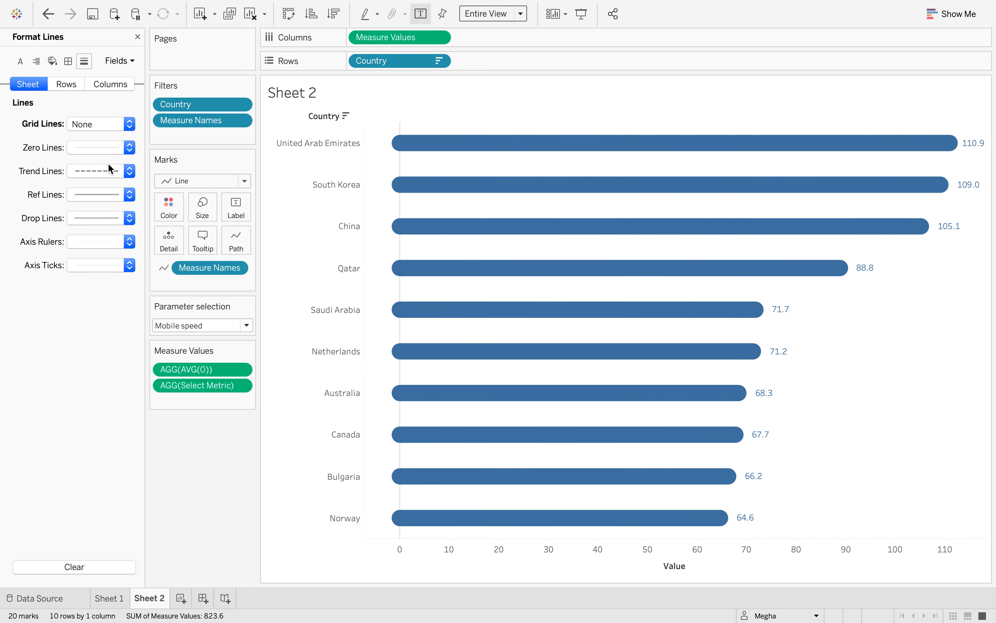
{"action": "left_click", "coordinate": [129, 150]}
{"action": "left_click", "coordinate": [124, 168]}
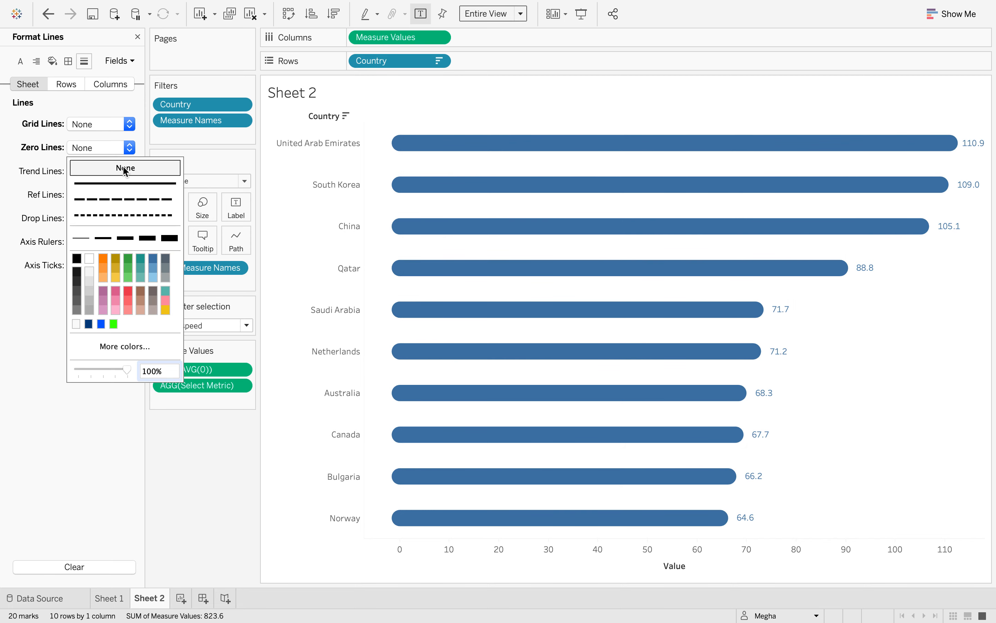
{"action": "left_click", "coordinate": [23, 301]}
Set the sheet's Trend Lines, Ref Lines and Drop Lines to None
{"action": "left_click", "coordinate": [130, 170]}
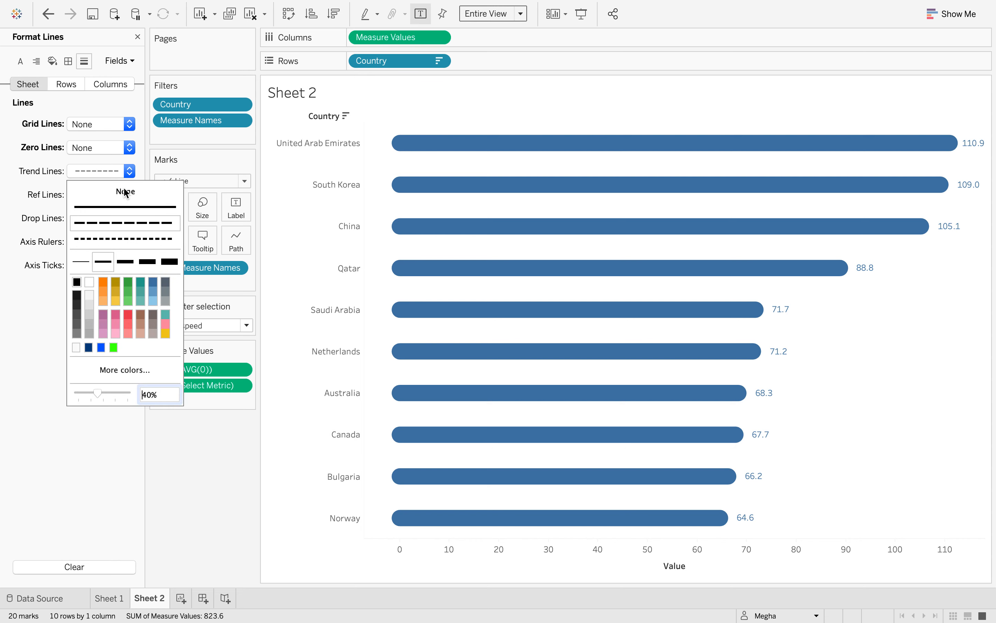
{"action": "left_click", "coordinate": [122, 200]}
{"action": "left_click", "coordinate": [13, 380]}
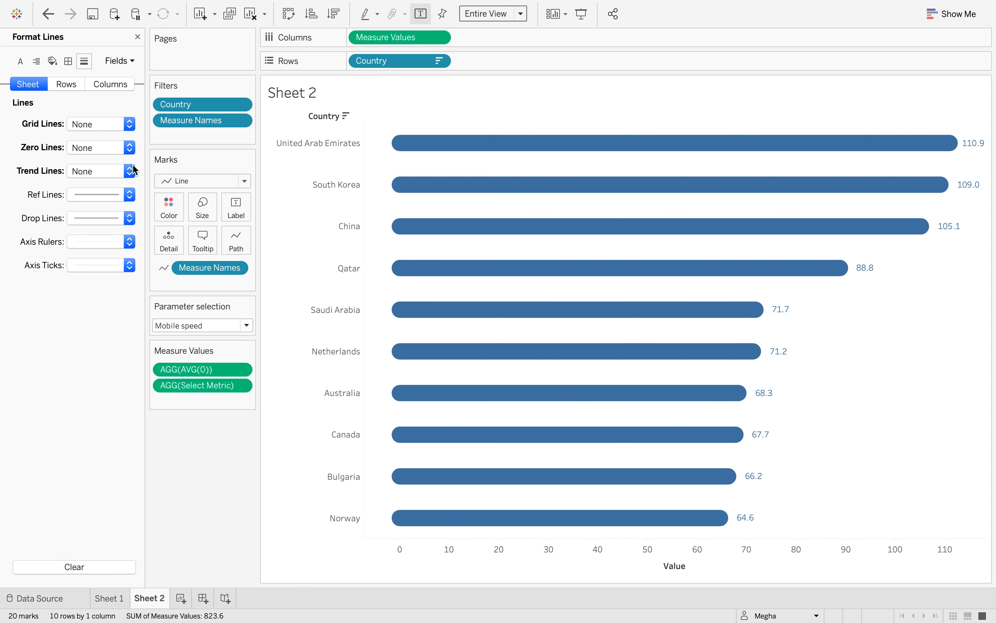
{"action": "left_click", "coordinate": [129, 195]}
{"action": "left_click", "coordinate": [119, 221]}
{"action": "left_click", "coordinate": [45, 333]}
{"action": "left_click", "coordinate": [129, 218]}
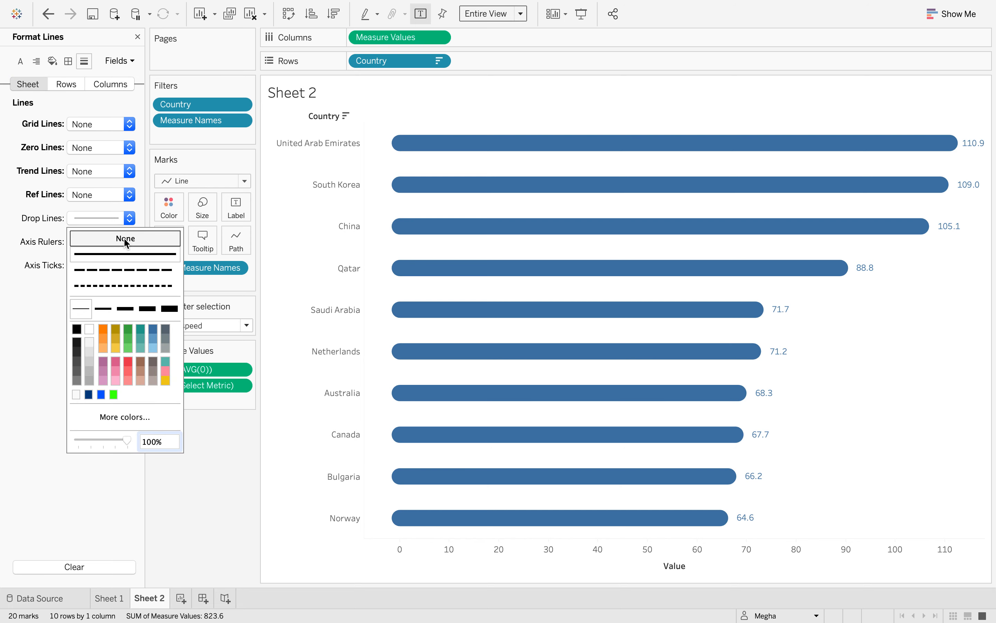
{"action": "left_click", "coordinate": [124, 237]}
{"action": "left_click", "coordinate": [211, 512]}
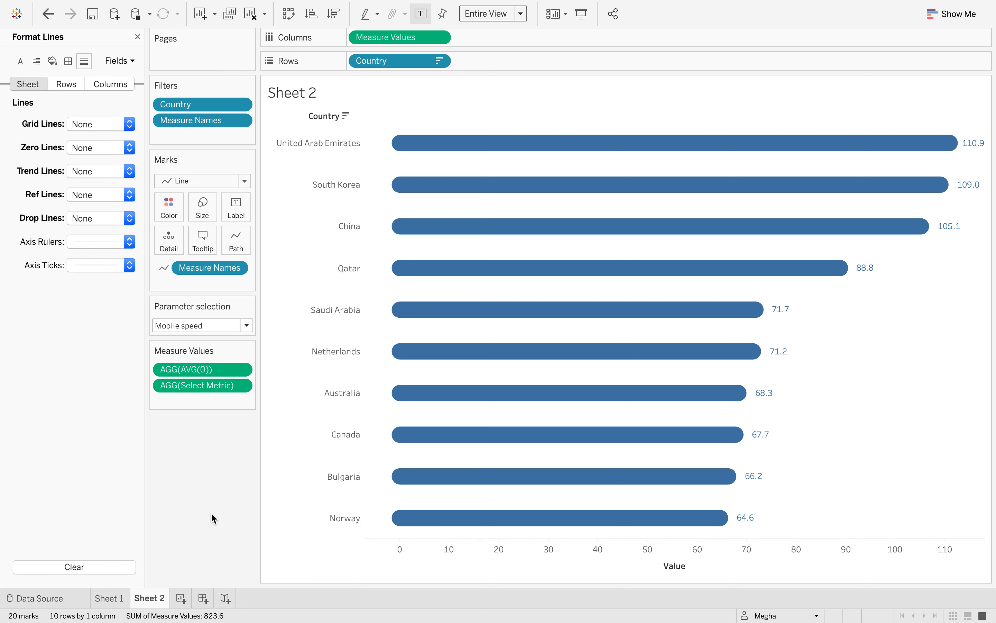
Hide the Value axis header and set the Axis Rulers and Axis Ticks to None
{"action": "right_click", "coordinate": [462, 561]}
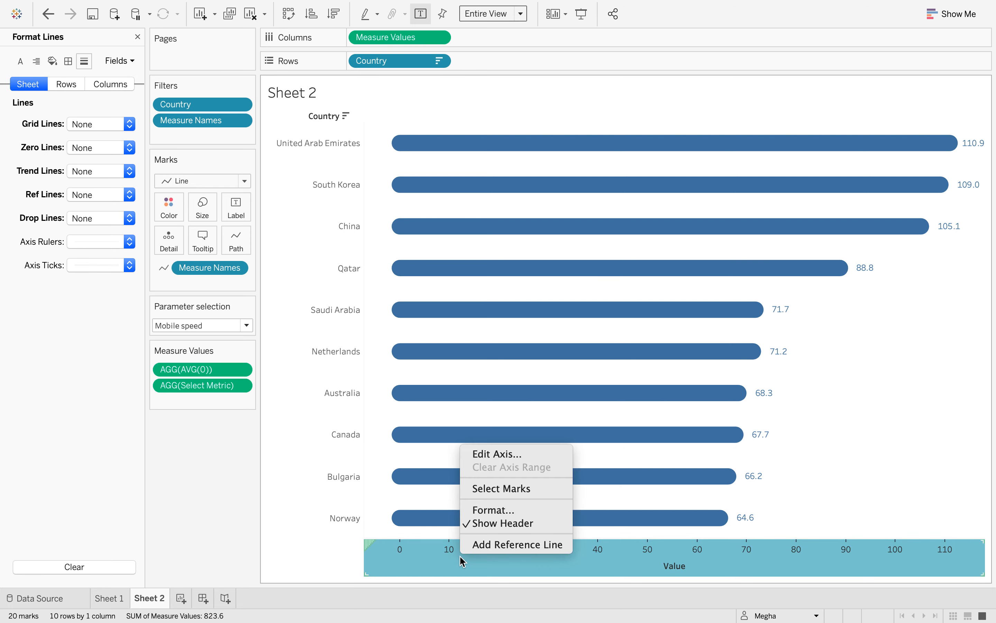
{"action": "left_click", "coordinate": [492, 524]}
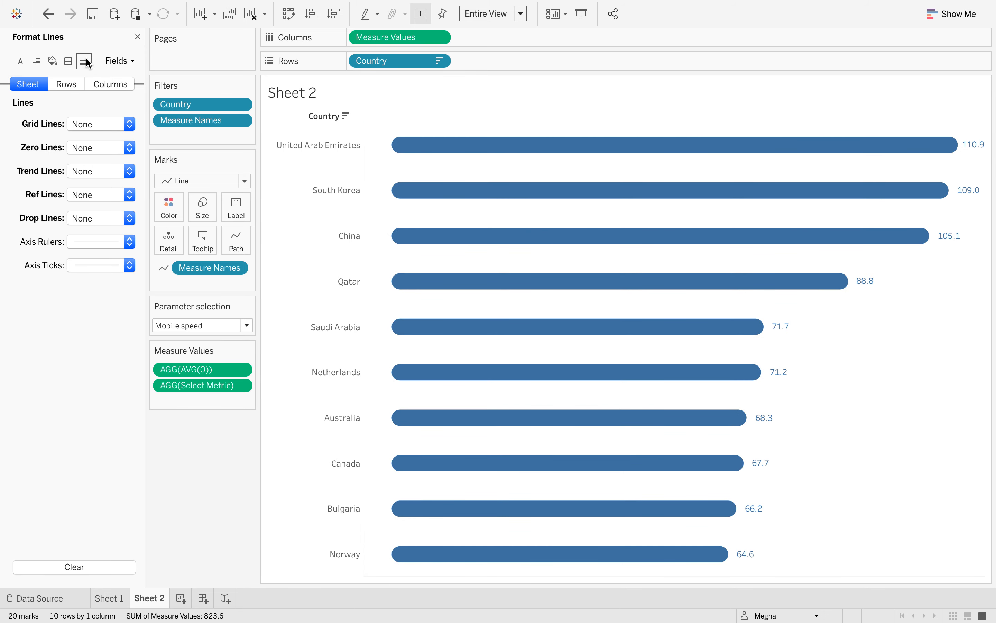
{"action": "left_click", "coordinate": [130, 242]}
{"action": "left_click", "coordinate": [117, 262]}
{"action": "left_click", "coordinate": [131, 266]}
{"action": "left_click", "coordinate": [124, 281]}
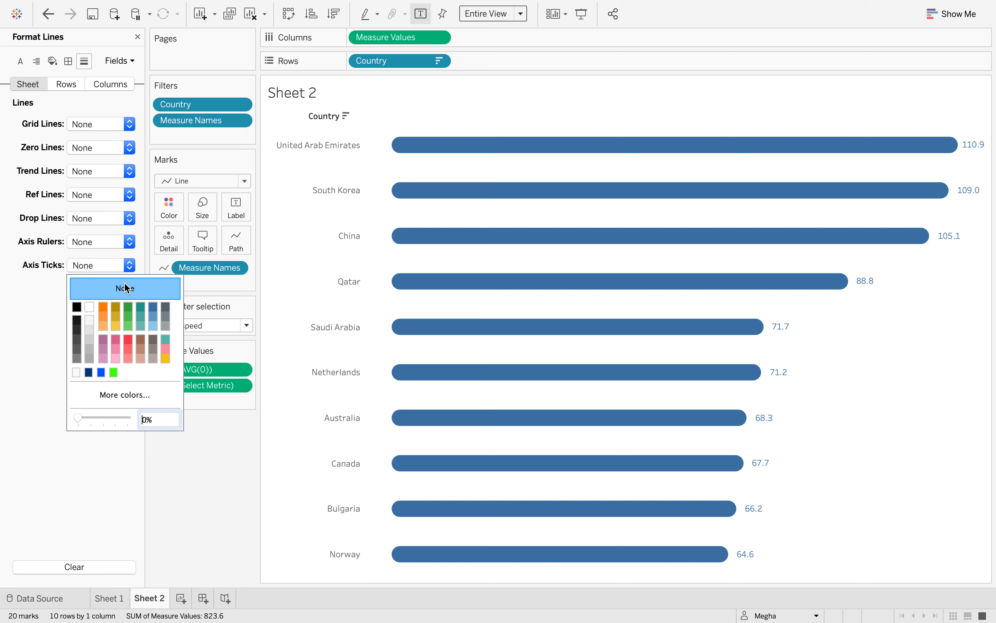
{"action": "left_click", "coordinate": [226, 505]}
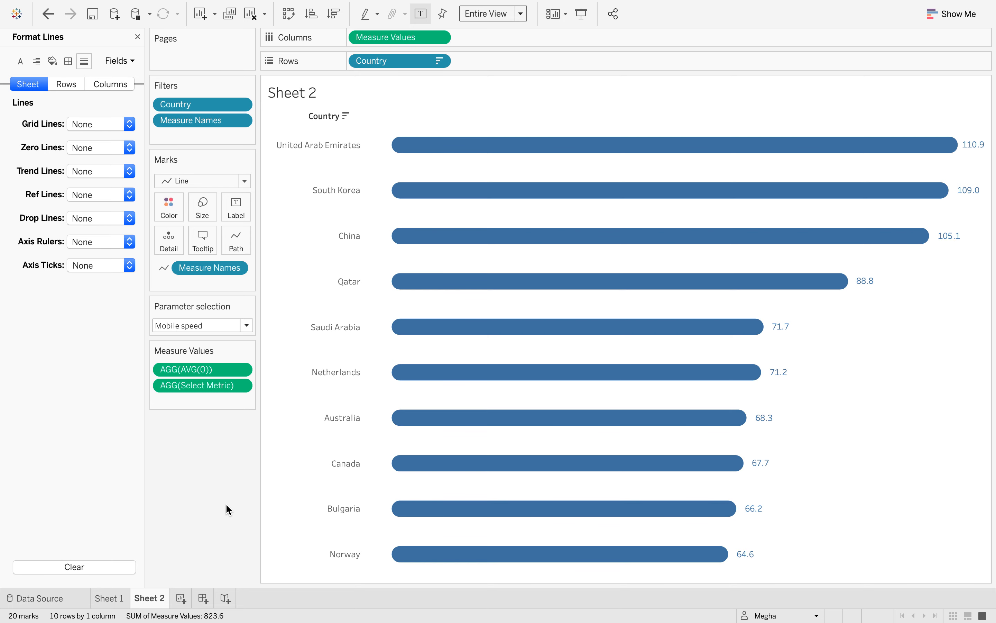
{"action": "left_click", "coordinate": [138, 37]}
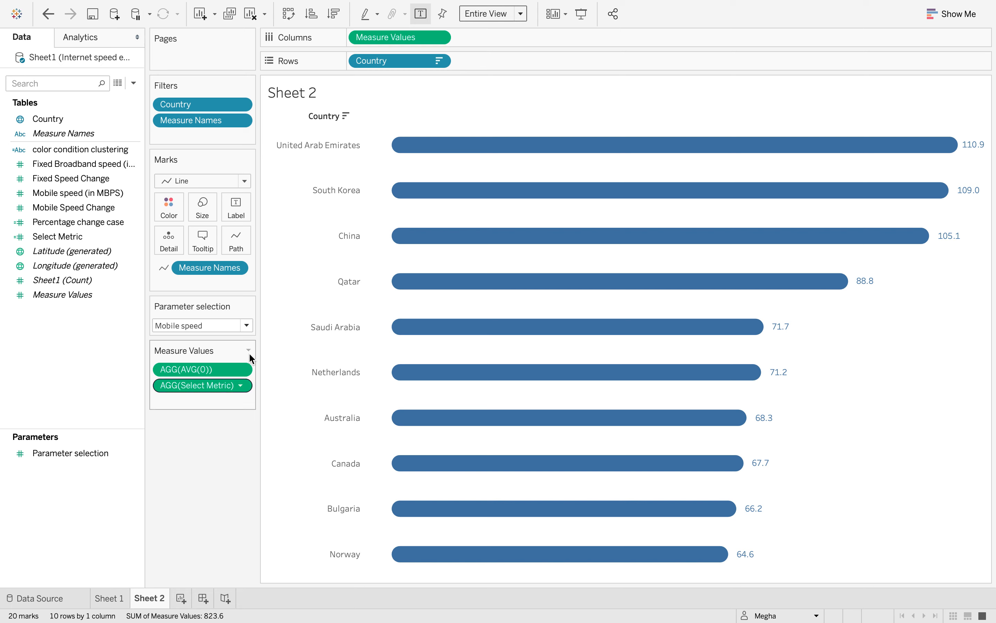
Set Parameter selection to Fixed Broadband speed and check the map on Sheet 1 before returning to Sheet 2
{"action": "left_click", "coordinate": [247, 325]}
{"action": "left_click", "coordinate": [237, 338]}
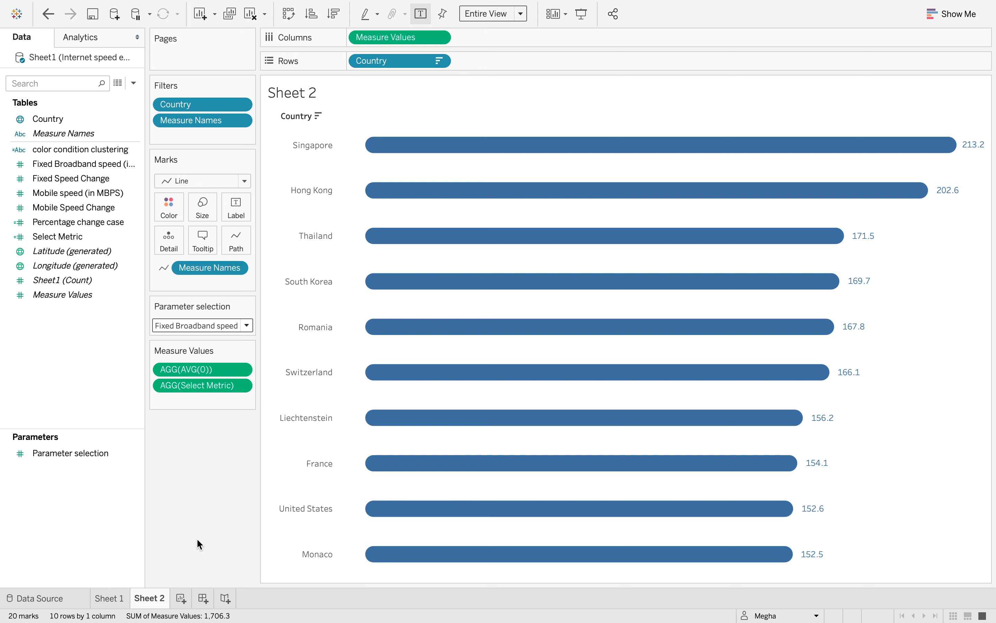
{"action": "left_click", "coordinate": [113, 600]}
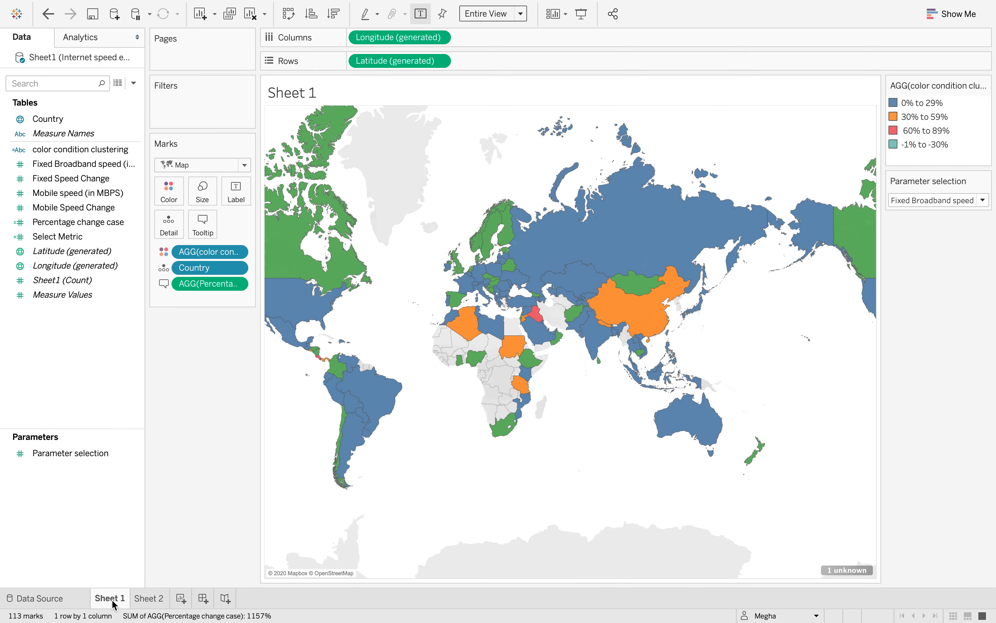
{"action": "left_click", "coordinate": [152, 600]}
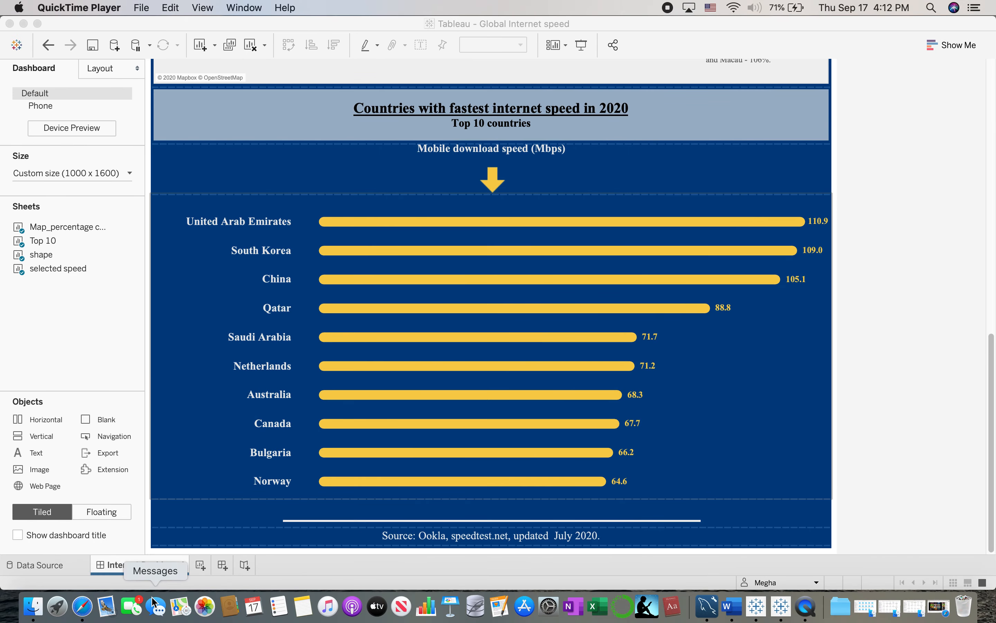
Review the finished Internet Dashboard, from its title and percentage change map down to the top 10 countries chart
{"action": "scroll", "coordinate": [640, 478], "scroll_direction": "up", "scroll_amount": 10}
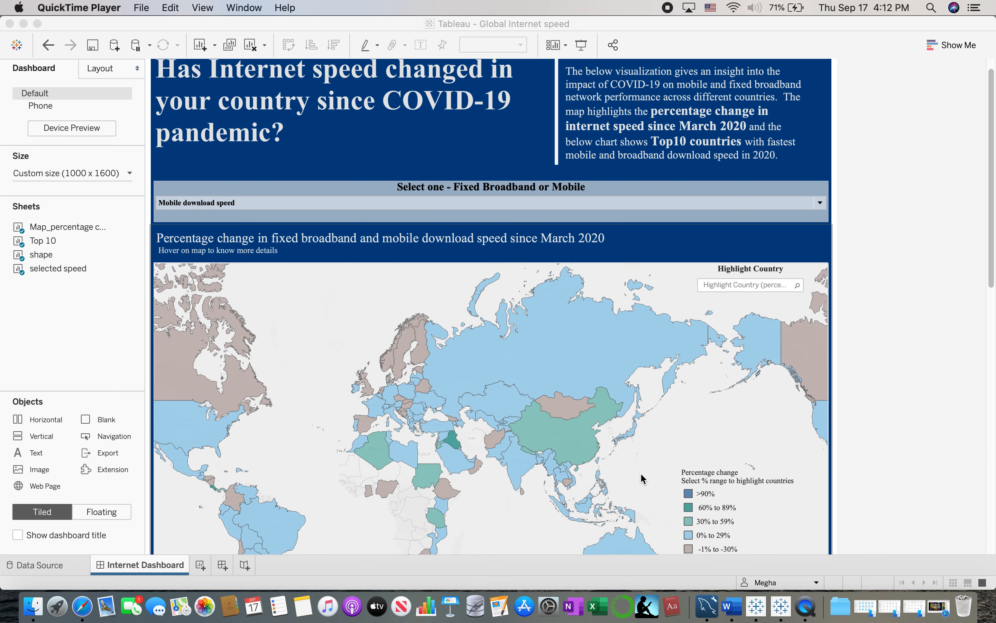
{"action": "scroll", "coordinate": [641, 478], "scroll_direction": "down", "scroll_amount": 9}
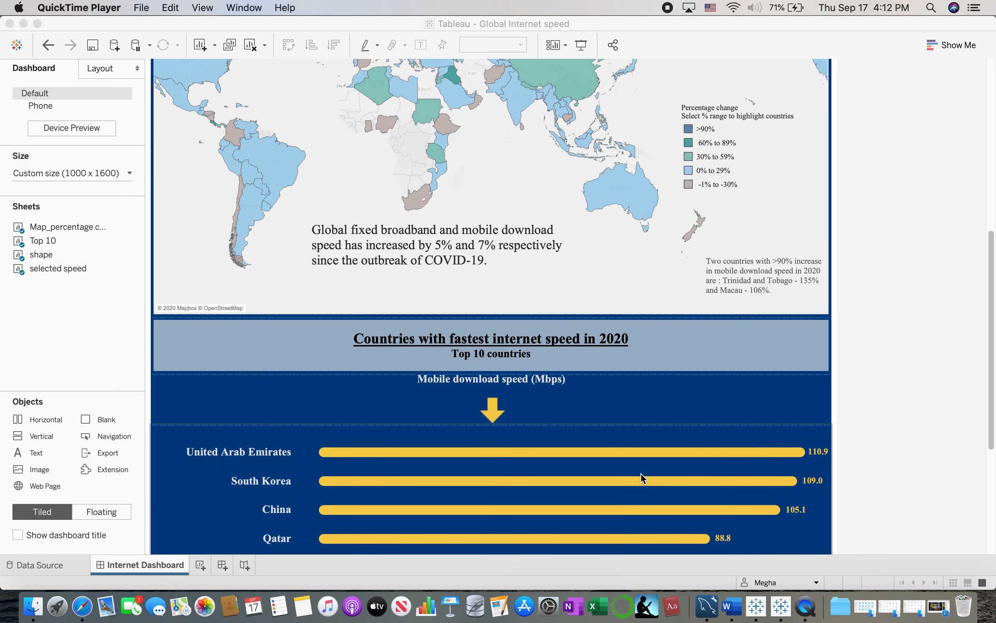